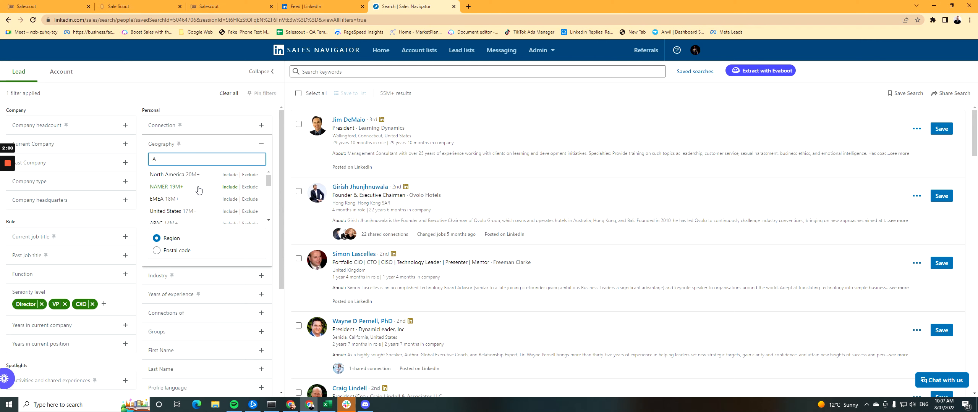
- Include Australia in the geography filter and add Marketing Manager as the current job title filter
left_click(230, 175)
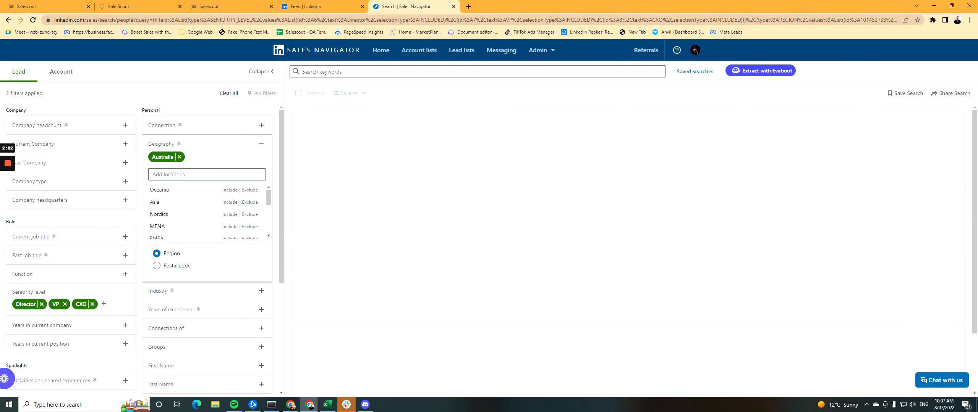
left_click(206, 110)
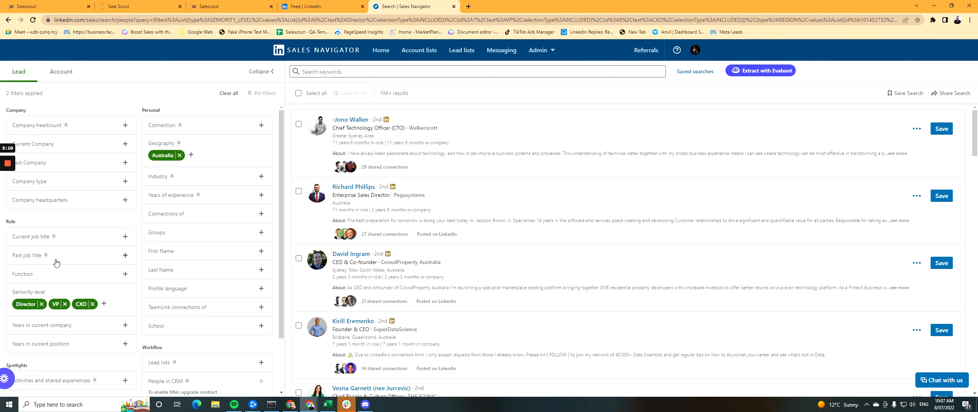
left_click(66, 240)
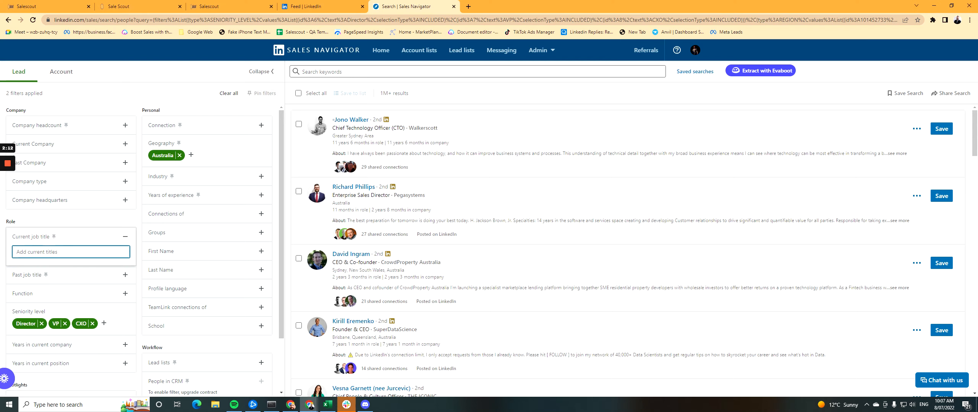
type("Mark")
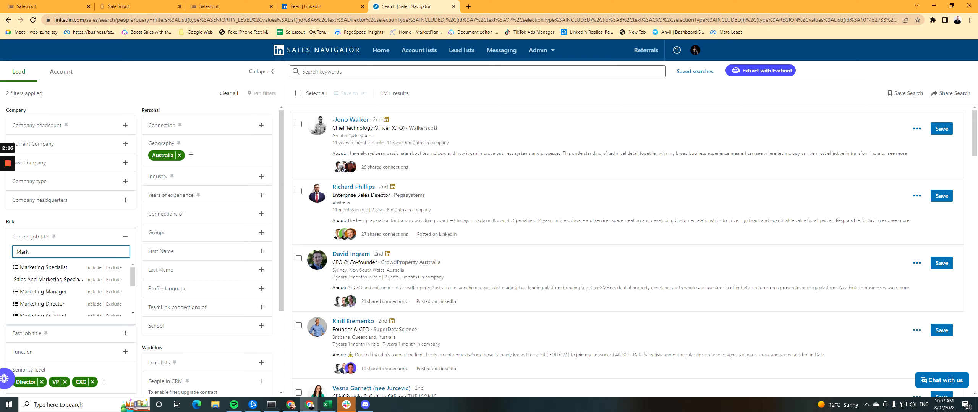
left_click(94, 292)
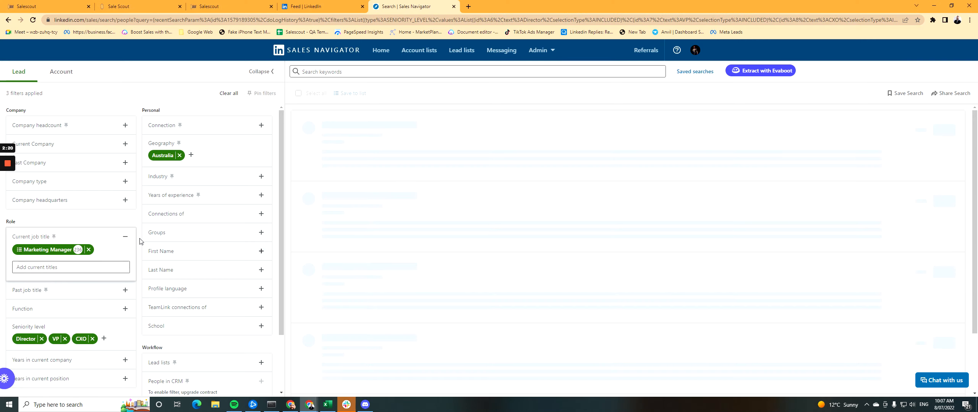
scroll(188, 237, "down", 2)
- Paste the Sales Navigator search URL into a Salescout campaign named 'Marketing Managers in Australia'
left_click(474, 20)
key("ctrl+c")
left_click(229, 7)
left_click(604, 275)
key("ctrl+v")
left_click(391, 274)
type("Marketing Managers in Austral")
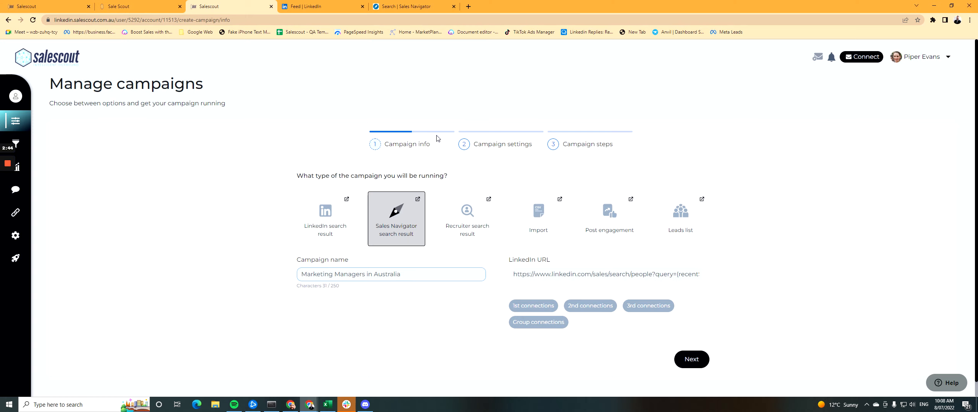
- Target 2nd and 3rd connections and save the campaign info to continue
left_click(590, 306)
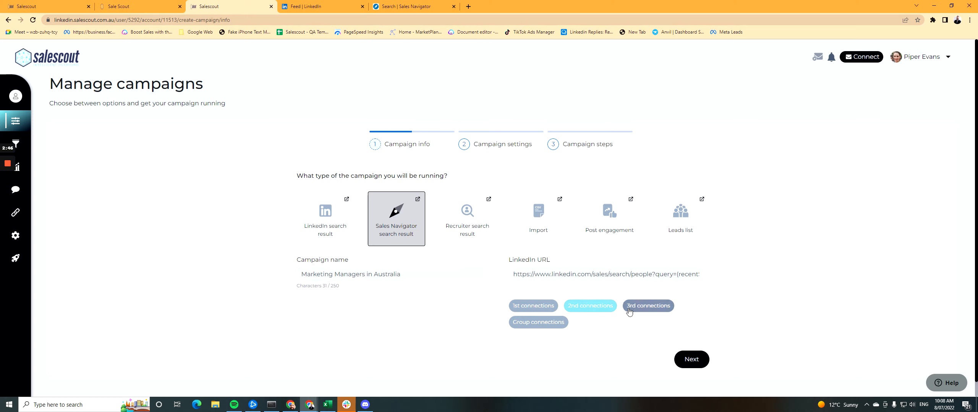
left_click(648, 306)
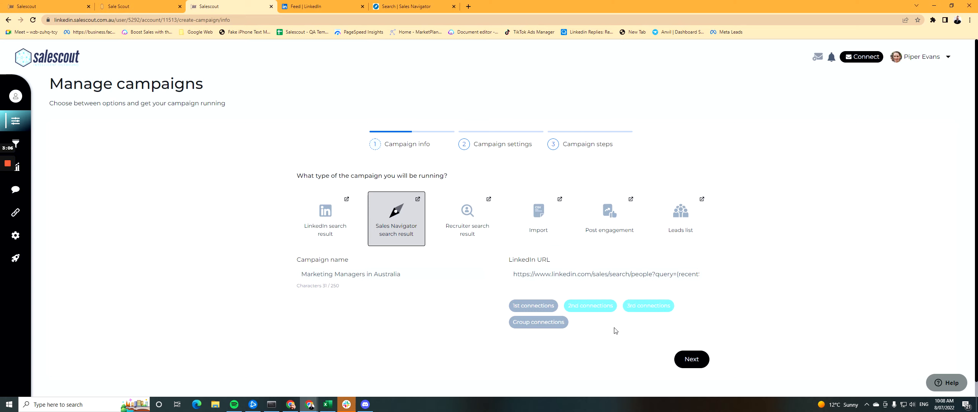
left_click(691, 358)
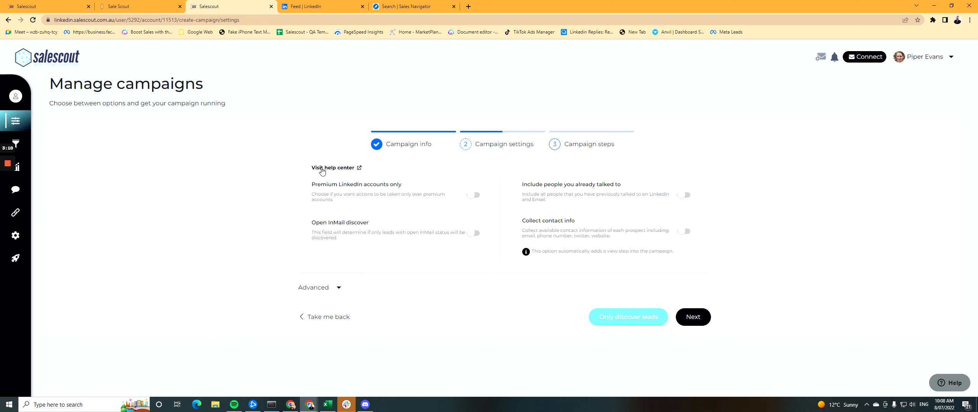
- Turn on Collect contact info in campaign settings and proceed to the sequence steps
left_click_drag(320, 185, 383, 195)
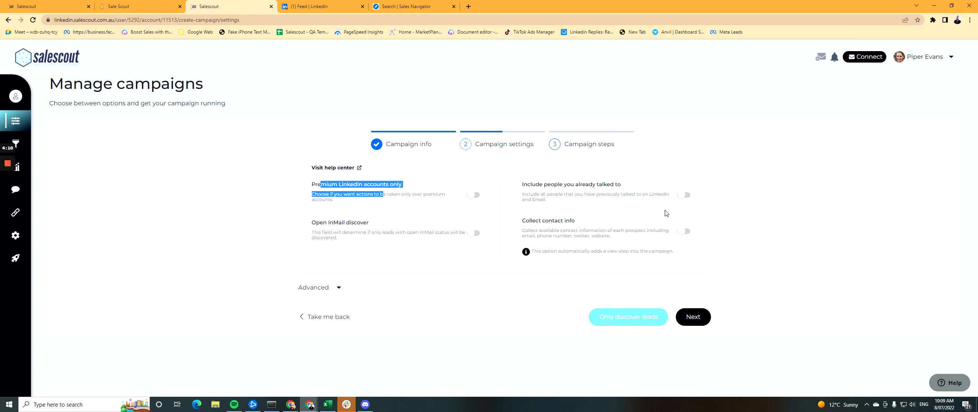
left_click_drag(525, 221, 575, 221)
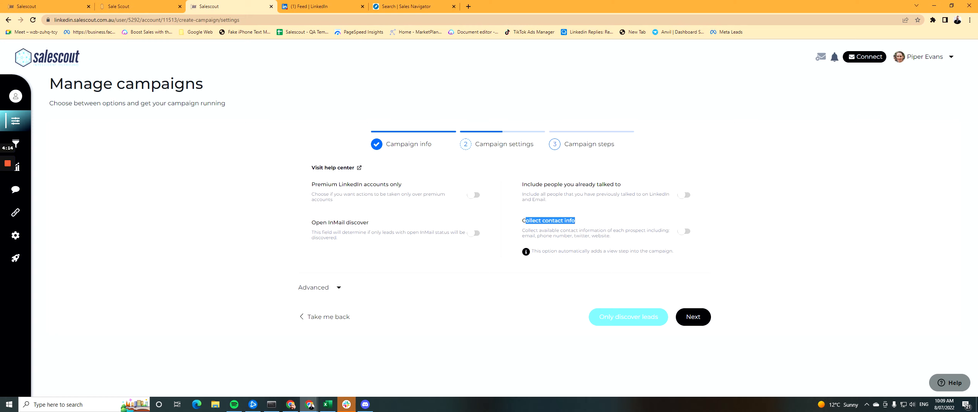
left_click(684, 232)
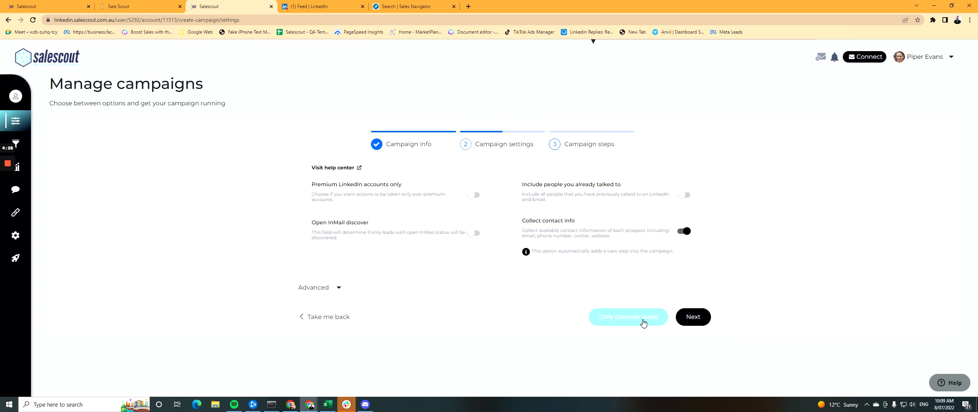
left_click(691, 319)
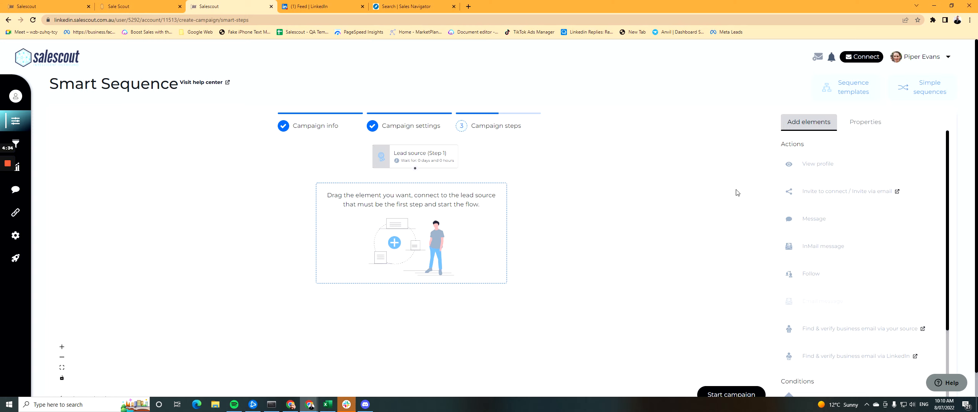
- Connect a View profile step below the lead source with a 0-day, 1-hour wait
mouse_move(808, 164)
left_mouse_down()
mouse_move(455, 189)
mouse_move(561, 206)
left_mouse_up()
left_click_drag(415, 169, 602, 204)
left_click_drag(605, 214, 513, 226)
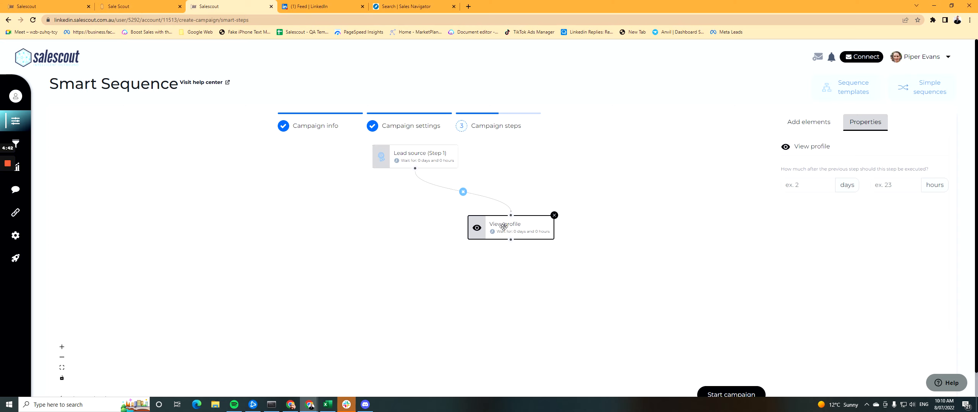
left_click_drag(515, 232, 550, 209)
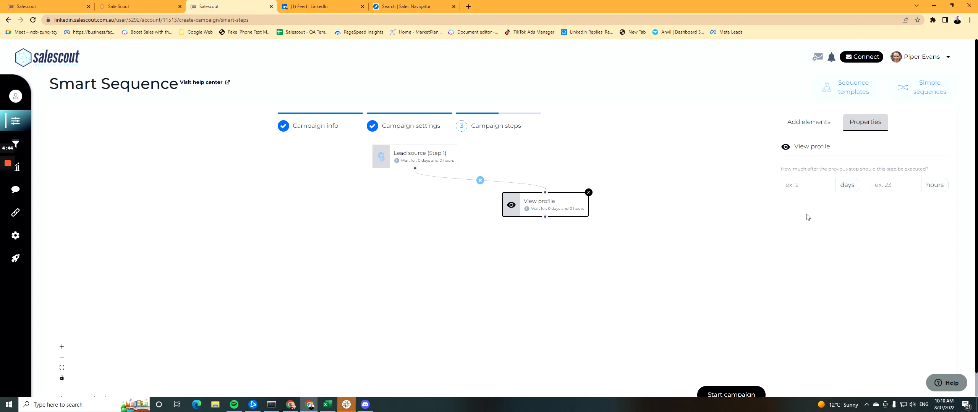
left_click(891, 185)
type("1")
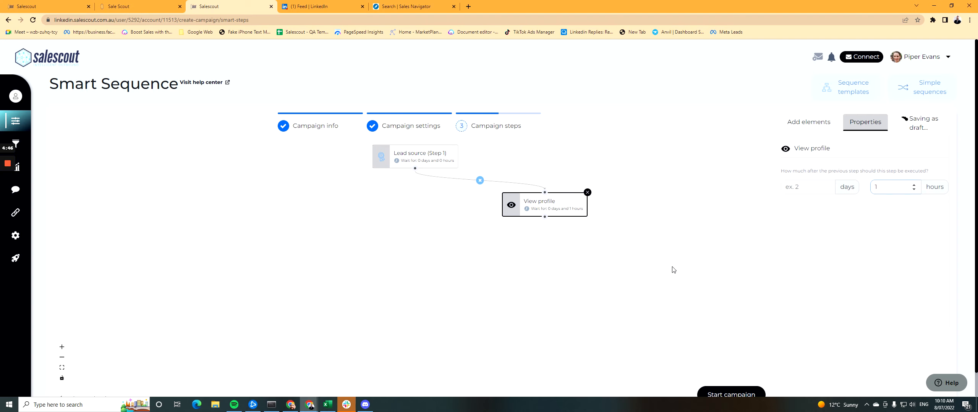
left_click(705, 259)
left_click(568, 206)
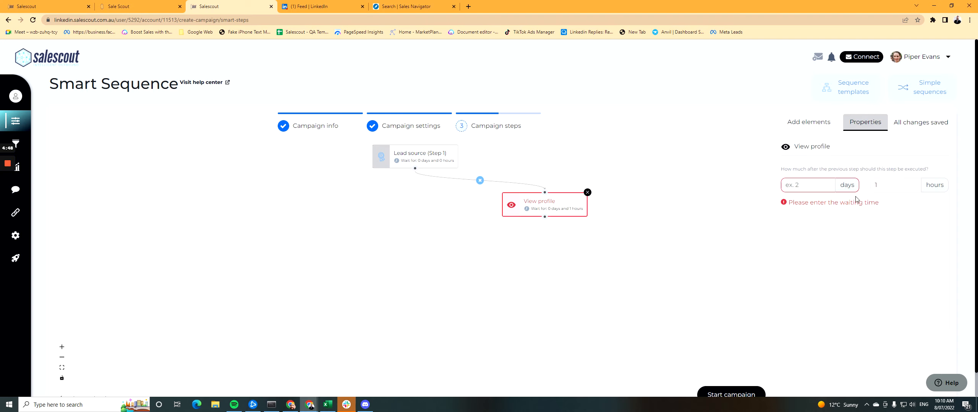
left_click(803, 128)
- Add an Invite to connect step beneath View profile
left_click(825, 192)
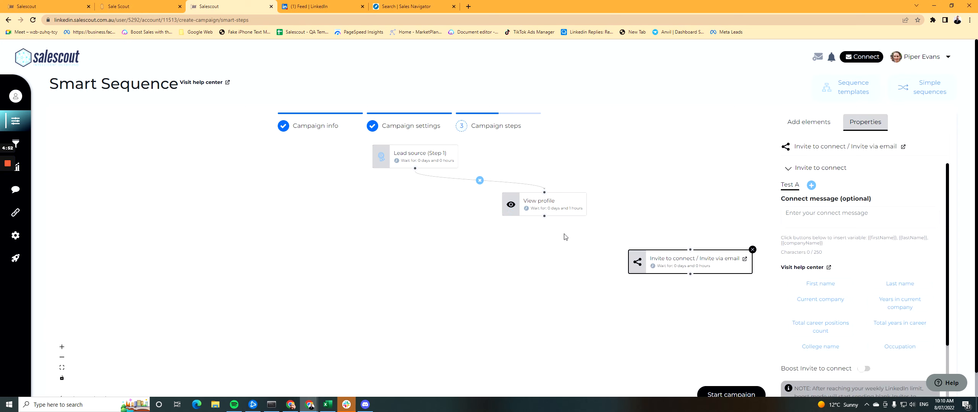
left_click_drag(694, 260, 591, 260)
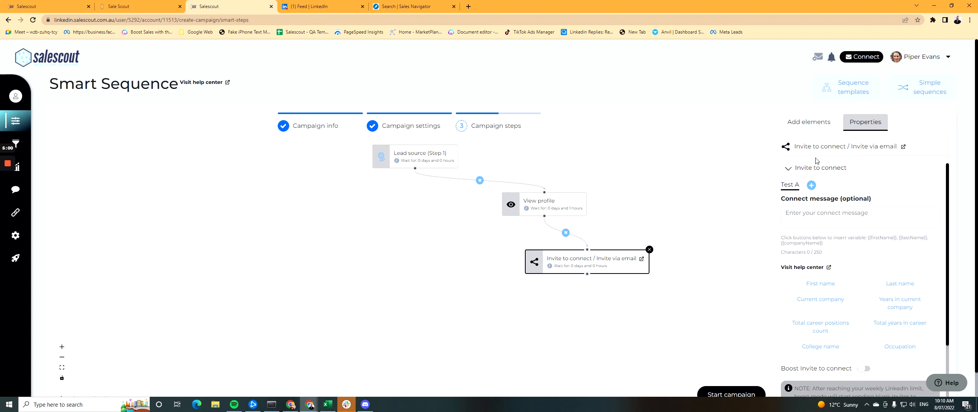
scroll(812, 164, "down", 1)
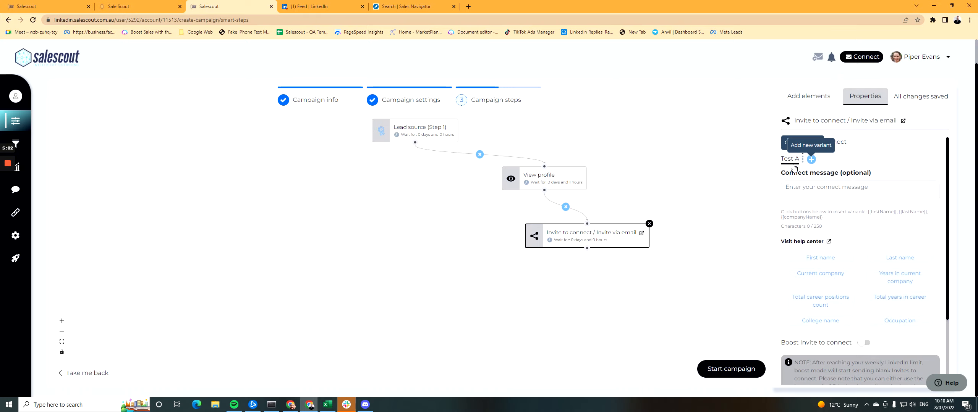
- Write the connect message 'Hi {First name}, I saw your profile… Lets connect' and add a variant
left_click(796, 191)
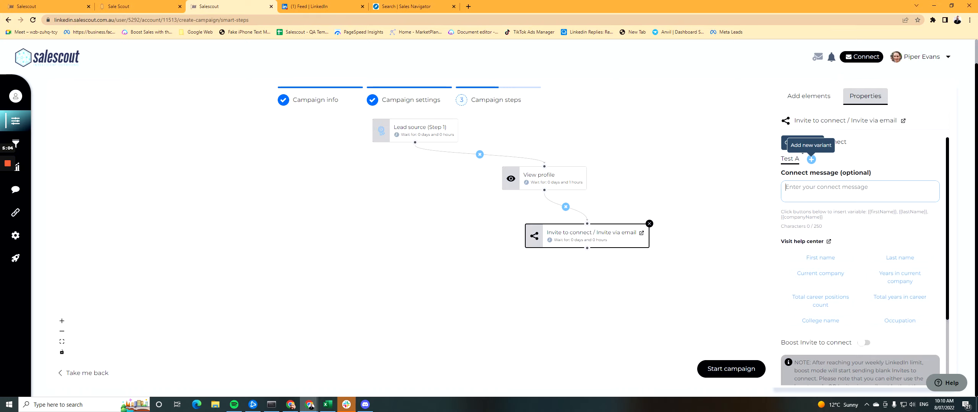
type("Hi")
left_click(806, 262)
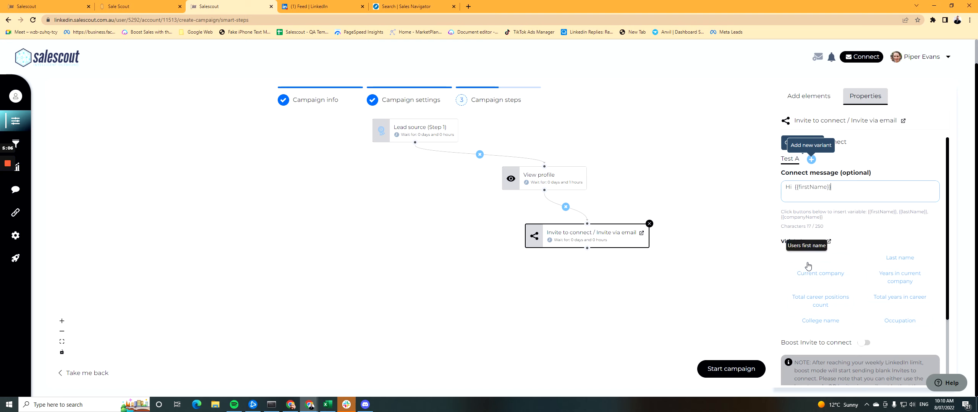
key("Return")
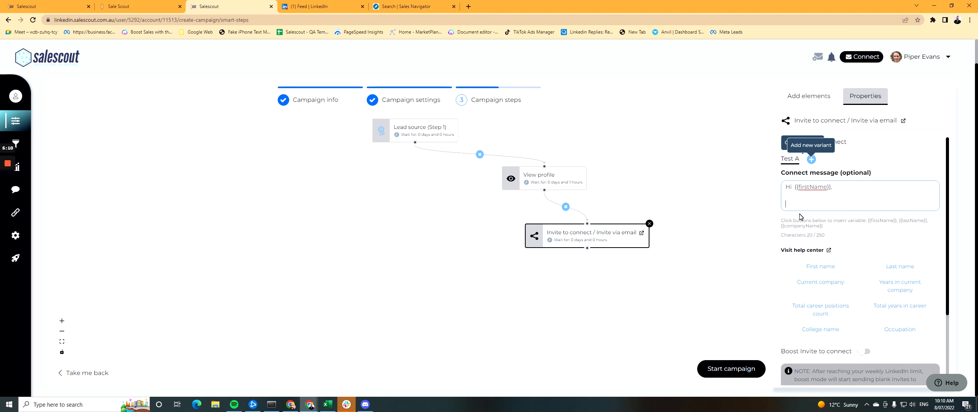
type("I saw your profile, and though")
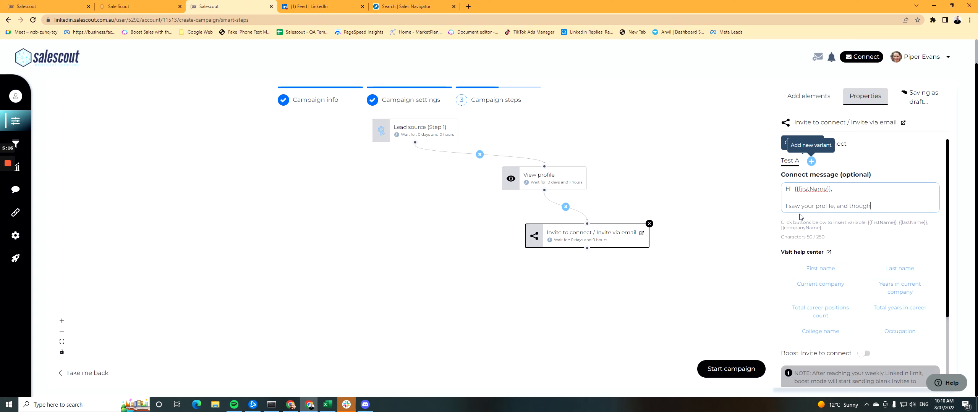
type("t I could add some value")
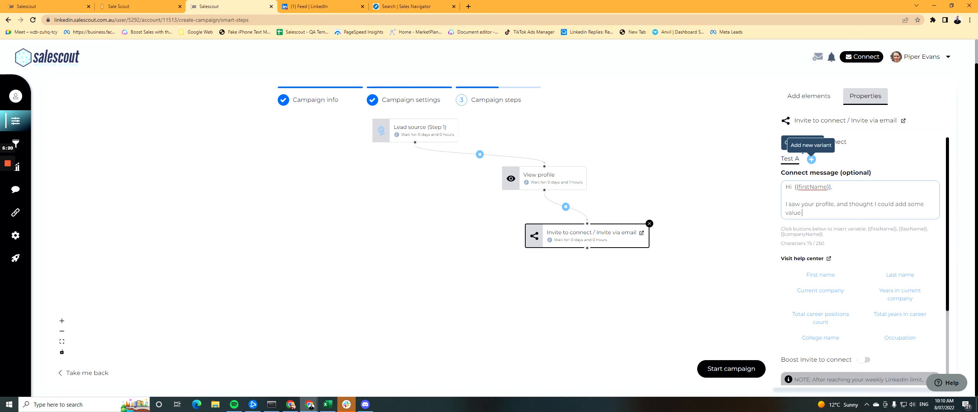
type("being in your network! Lets connect")
left_click(811, 159)
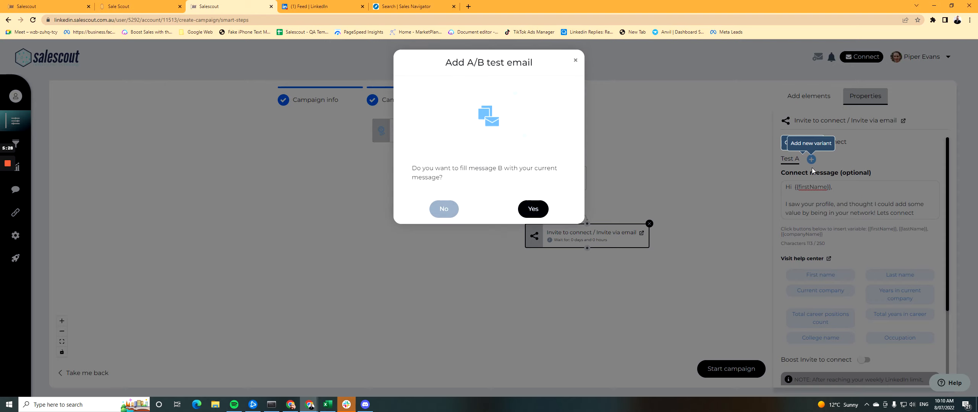
- Write variant B: 'I'm working at a marketing agency that helps professionals like you do x'
left_click(533, 210)
left_click_drag(914, 213, 787, 205)
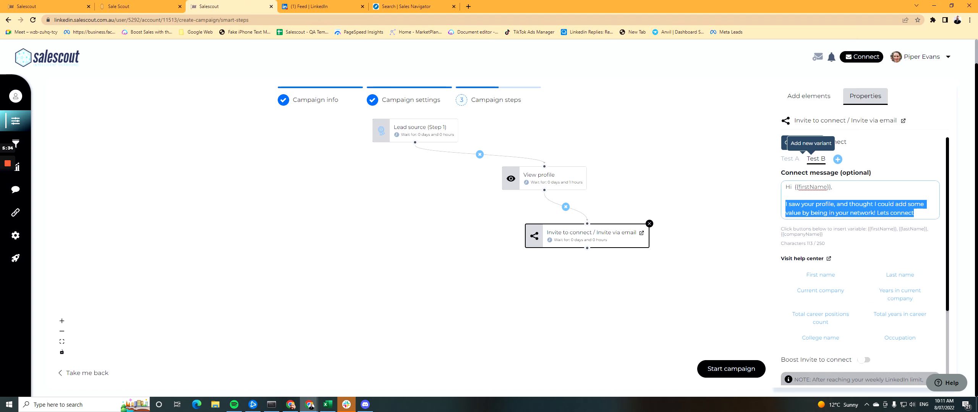
type("I'm working at a marketing agen")
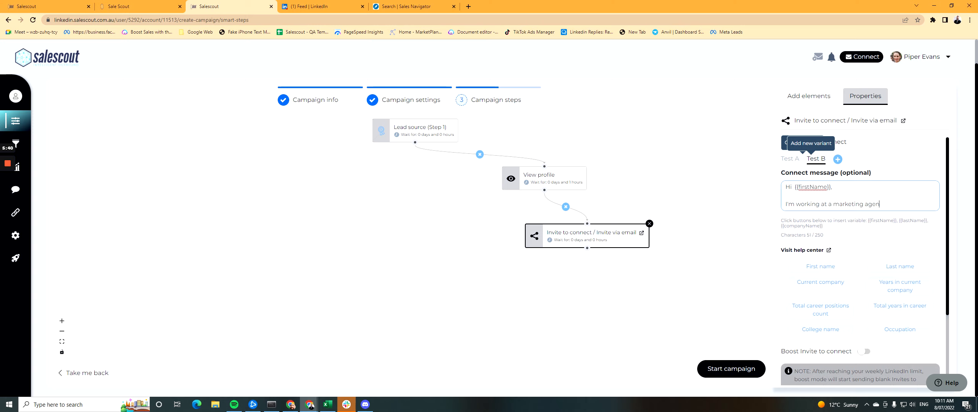
type("cy that helps profesisonal")
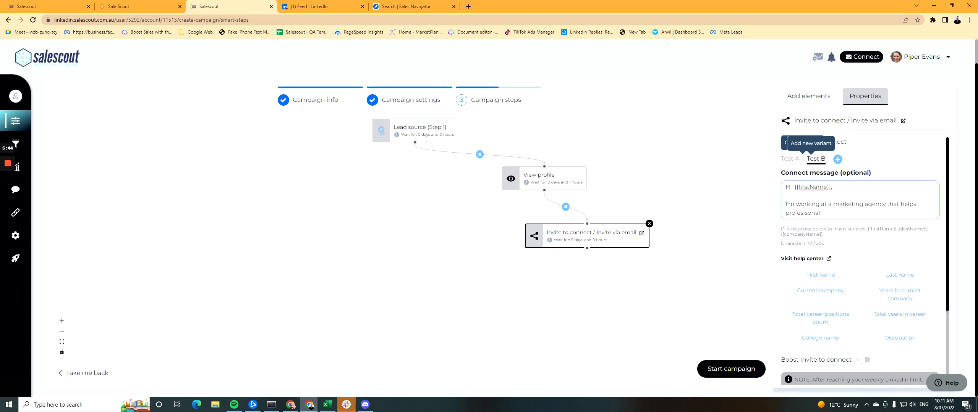
type("s like you do xyz")
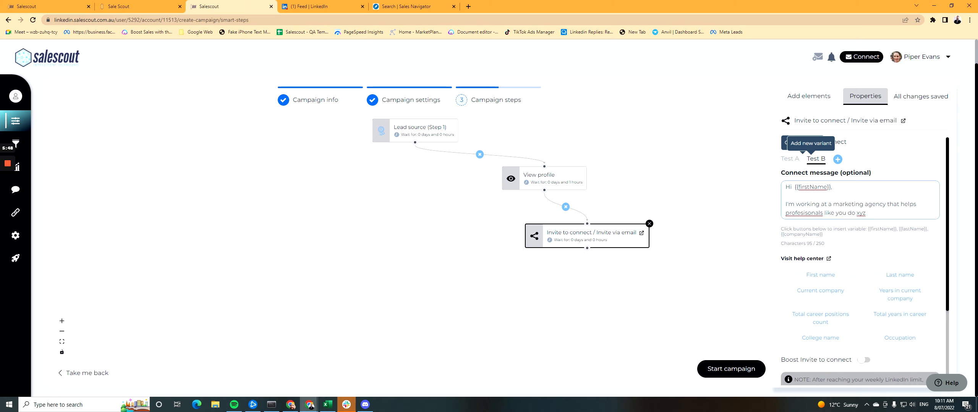
right_click(809, 214)
left_click(829, 224)
scroll(866, 212, "down", 2)
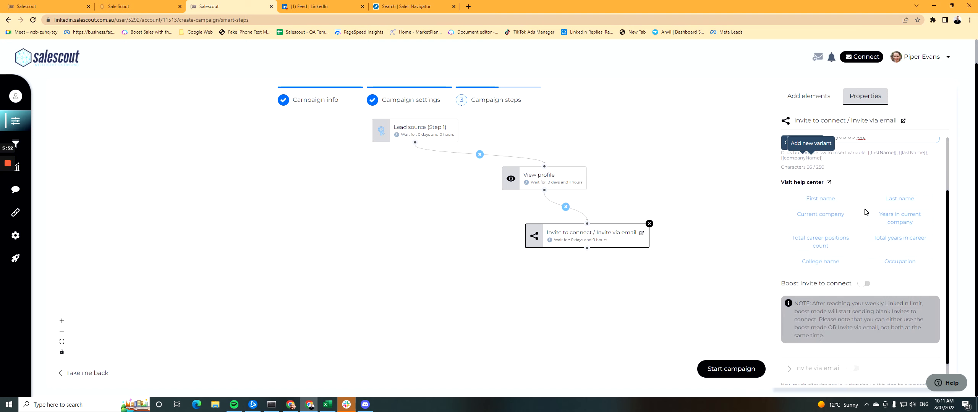
scroll(866, 222, "up", 2)
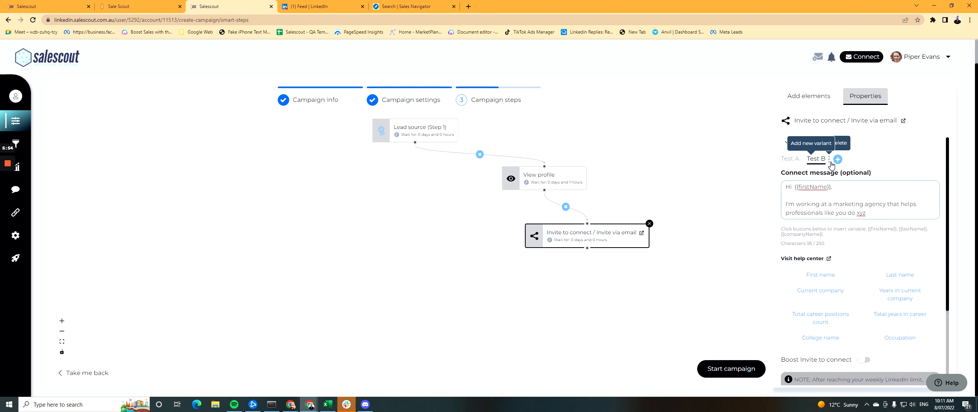
scroll(846, 252, "down", 3)
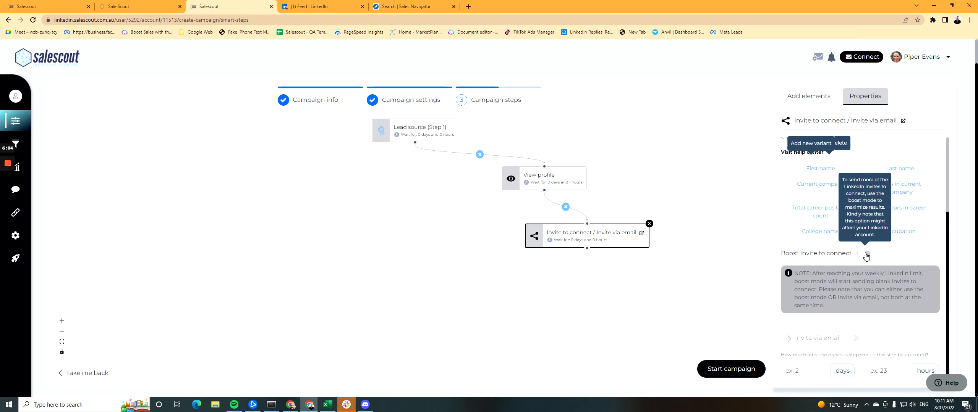
left_click(822, 371)
- Set the invite step's wait to 0 days and 1 hour
type("0")
key("Tab")
type("1")
- Add an If connected condition that checks after 2 days and 0 hours
left_click(813, 100)
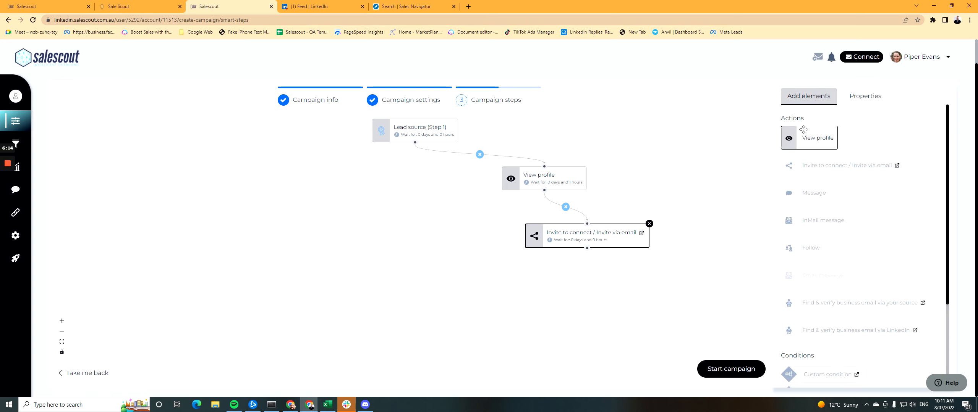
scroll(829, 208, "down", 3)
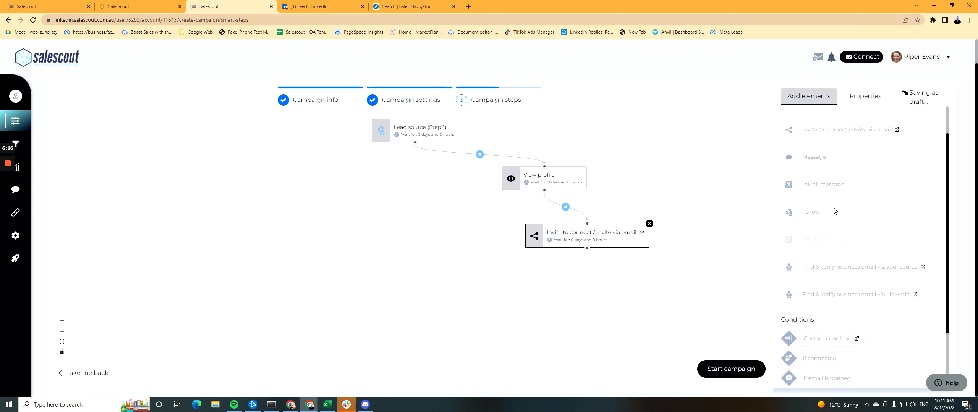
left_click_drag(818, 277, 624, 297)
left_click(818, 158)
type("0")
left_click(885, 160)
type("2")
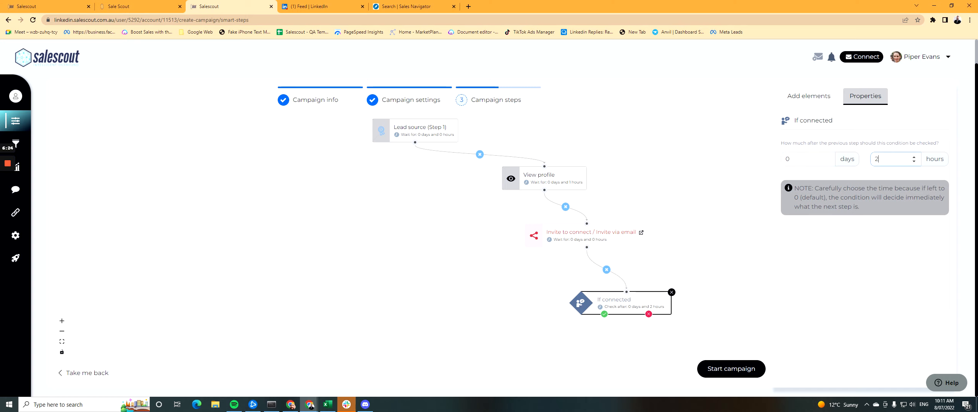
left_click(883, 242)
left_click_drag(892, 161, 756, 163)
type("0")
type("2")
left_click(754, 273)
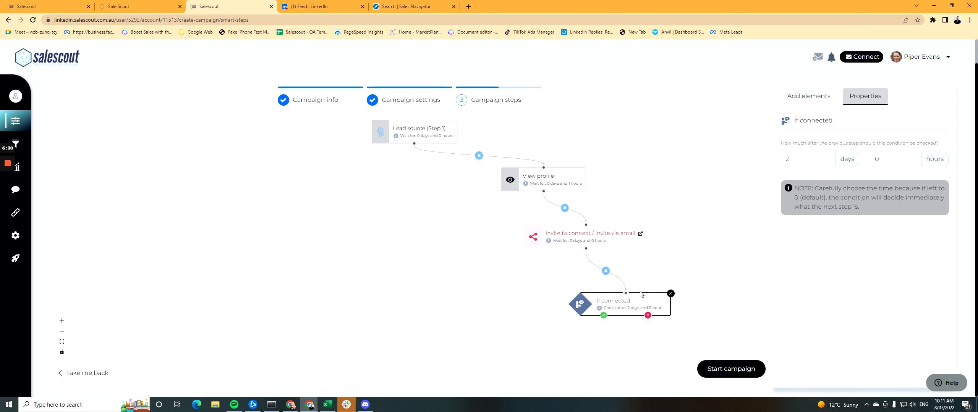
- Confirm the invite's 1-hour wait and align the If connected node beneath it
left_click(609, 233)
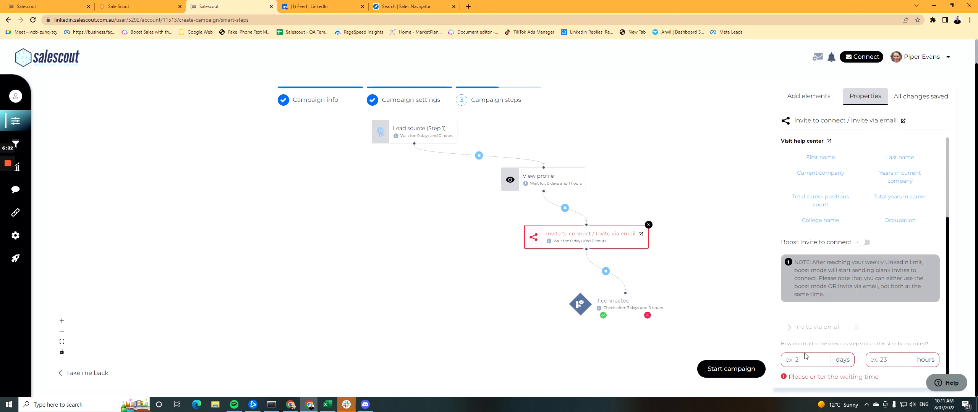
left_click(871, 367)
type("1")
left_click_drag(623, 301, 538, 302)
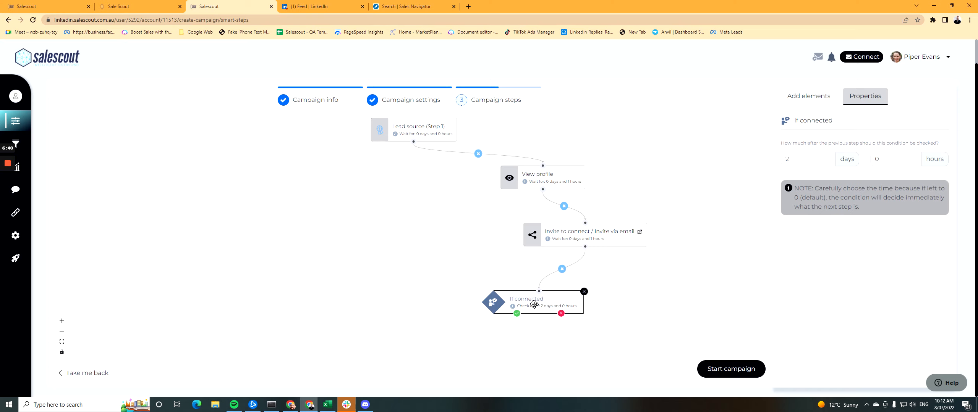
left_click_drag(539, 312, 574, 301)
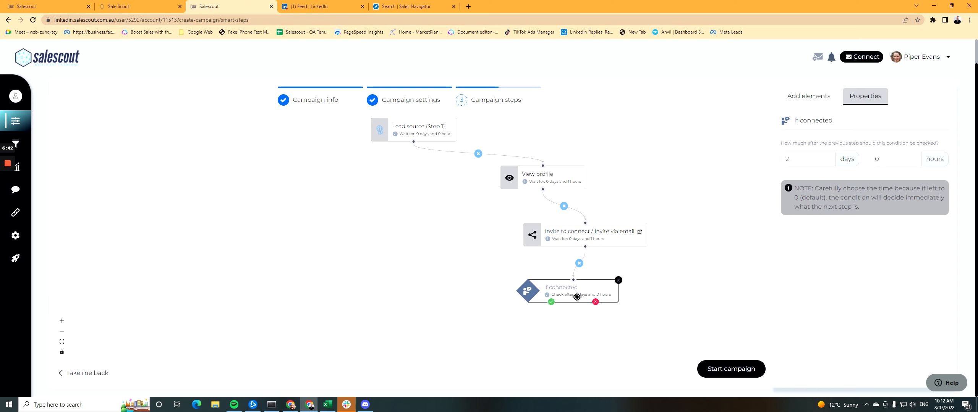
left_click(808, 98)
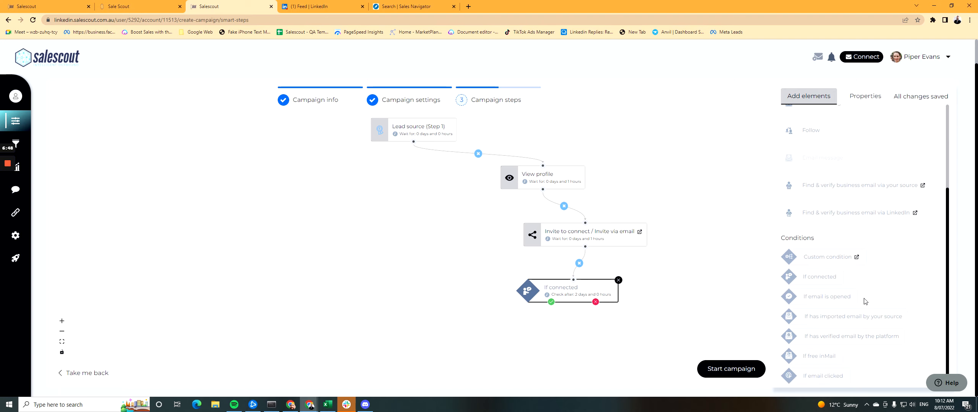
- Add a Message step beneath the If connected check
scroll(864, 299, "up", 3)
left_click_drag(812, 195, 440, 322)
mouse_move(551, 294)
left_mouse_down()
mouse_move(499, 287)
mouse_move(468, 332)
left_mouse_up()
scroll(807, 192, "up", 1)
- Write 'Thanks for connecting {First name}, I like what you're doing at {Current company}'
left_click(807, 214)
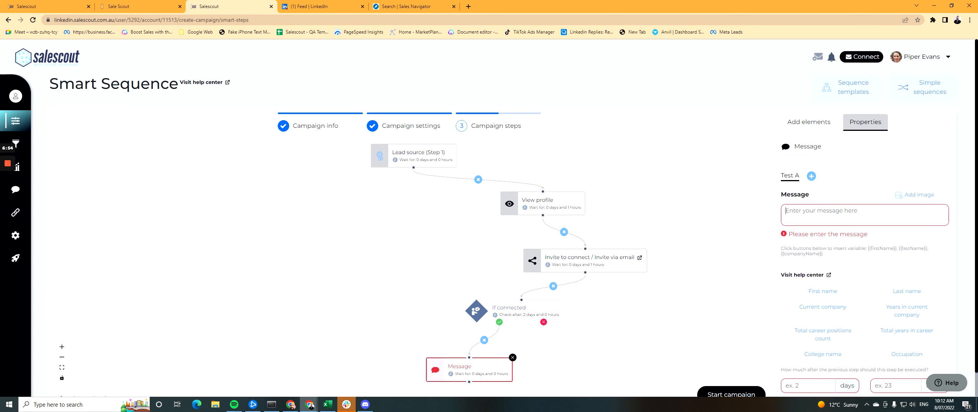
type("THanks for connecting")
left_click(844, 297)
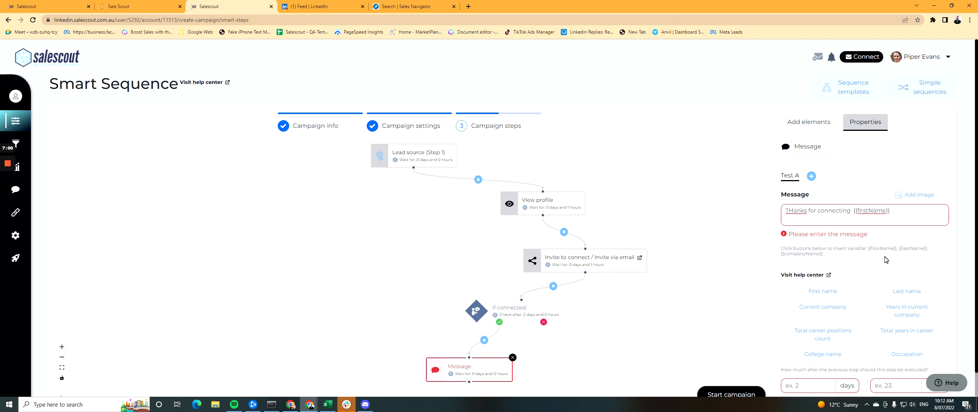
type(",")
key("Return")
type("I like what you're doing at")
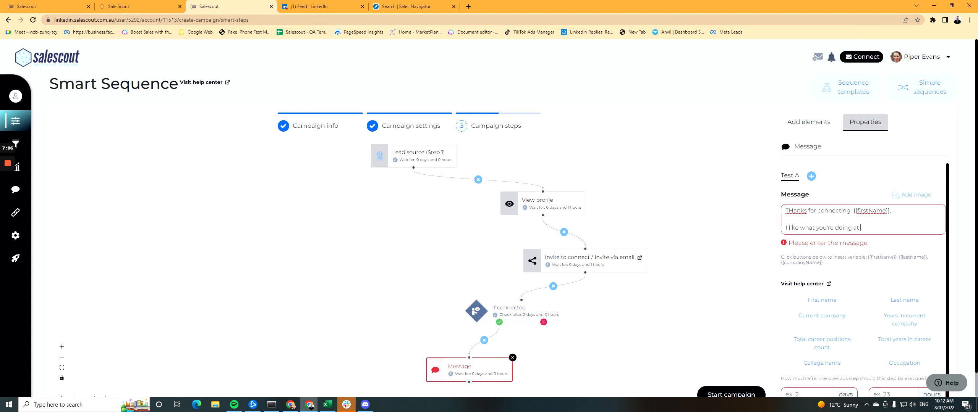
left_click(822, 316)
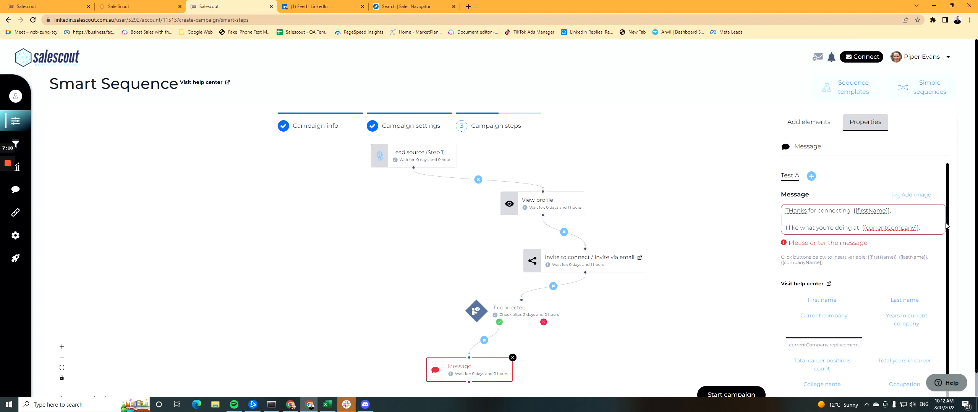
left_click_drag(921, 229, 863, 228)
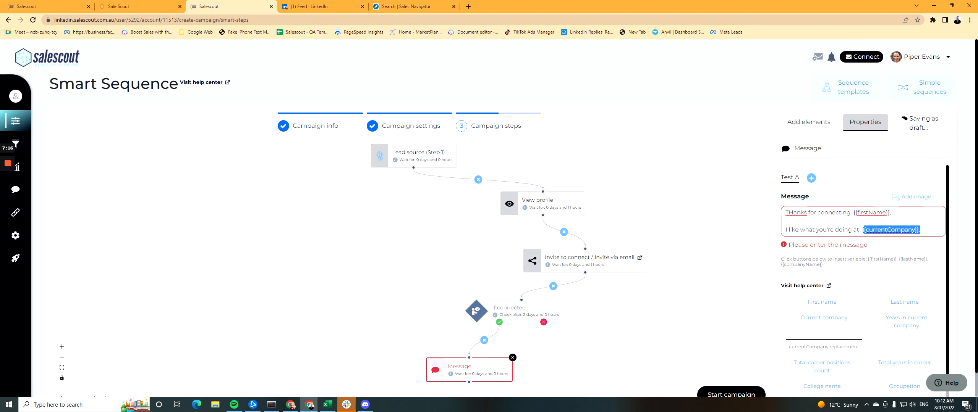
left_click(921, 228)
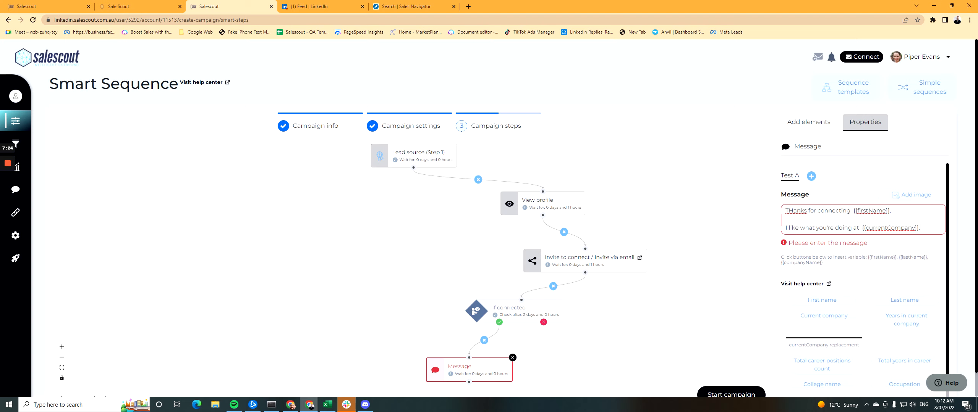
key("Return")
key("Return")
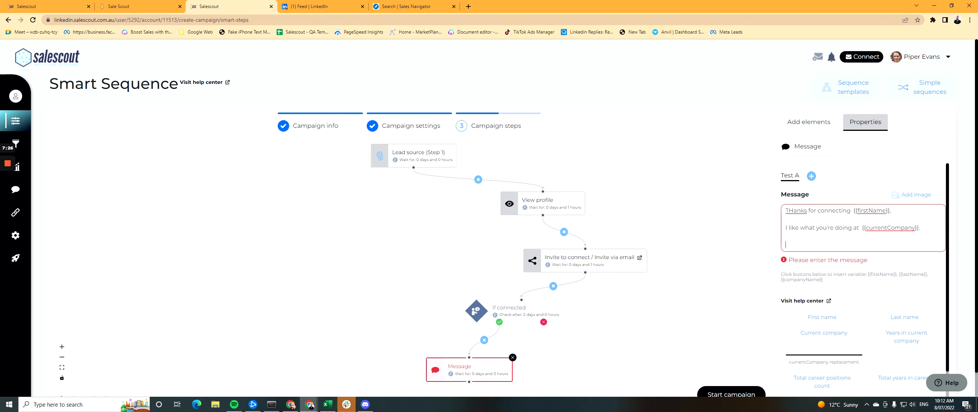
- Set the message's wait to 1 hour and nudge the node under the check
scroll(851, 271, "down", 3)
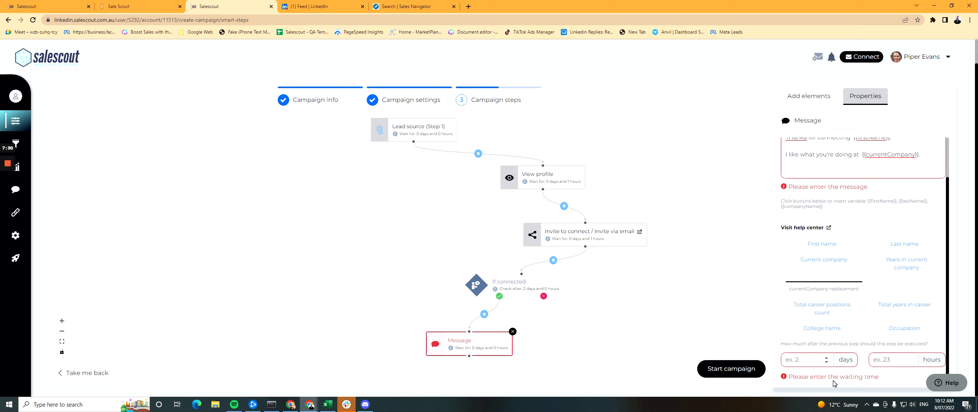
left_click(882, 359)
type("1")
scroll(839, 233, "up", 2)
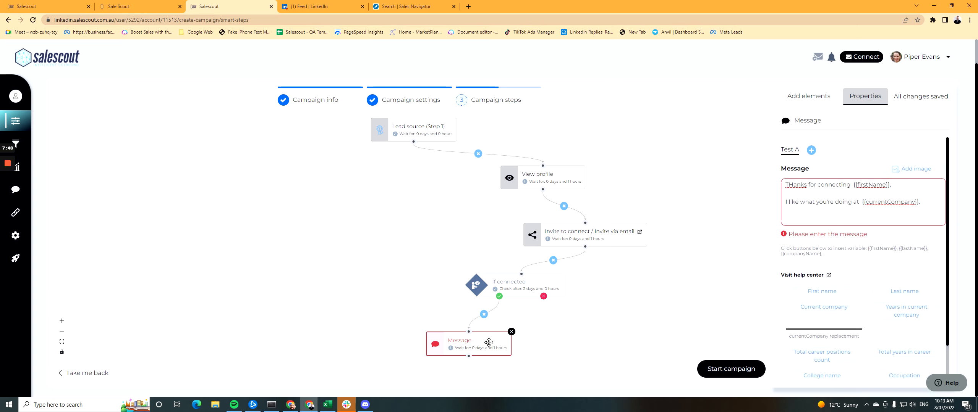
left_click_drag(489, 345, 483, 332)
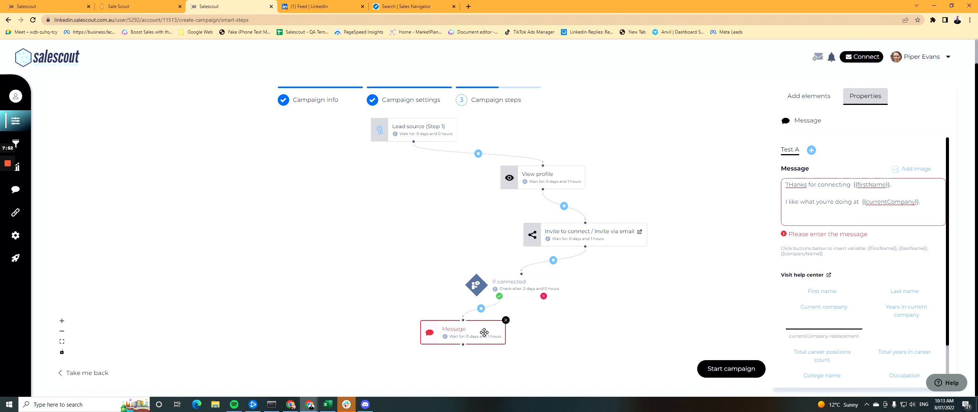
- Add a second Message step connected below the first message
left_click(810, 95)
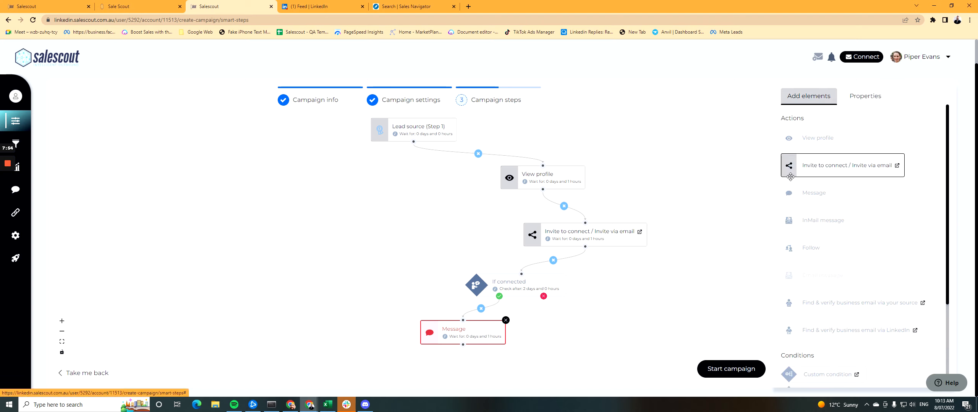
left_click_drag(798, 206, 505, 375)
scroll(528, 301, "up", 5)
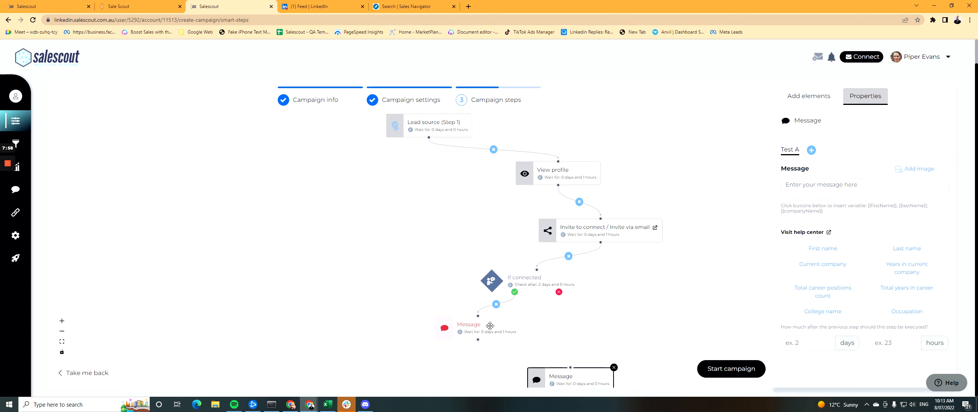
left_click_drag(447, 253, 607, 302)
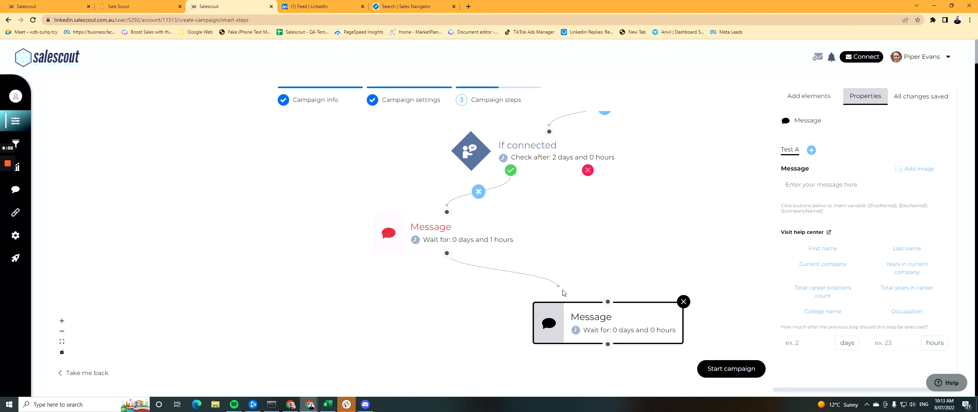
left_click_drag(599, 315, 499, 315)
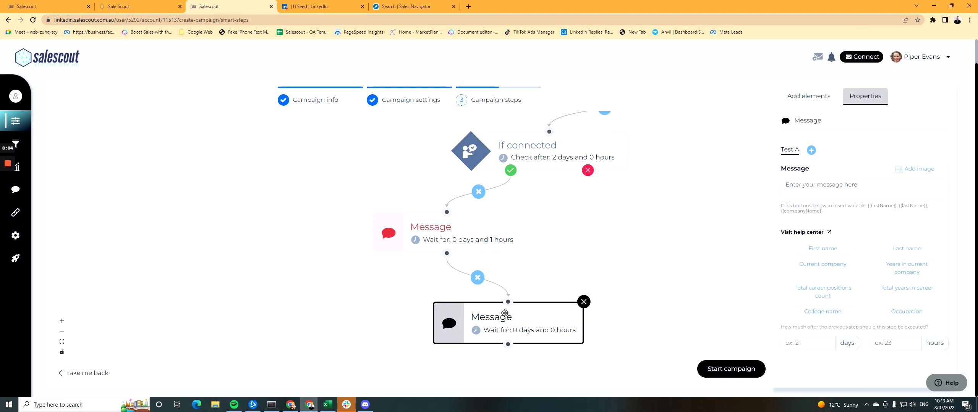
- Give the first message's company placeholder the fallback 'your company'
left_click(497, 240)
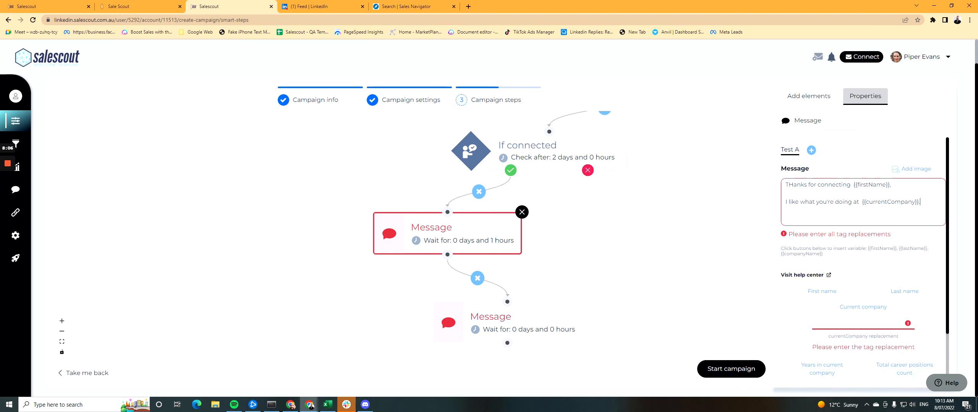
left_click_drag(921, 203, 862, 203)
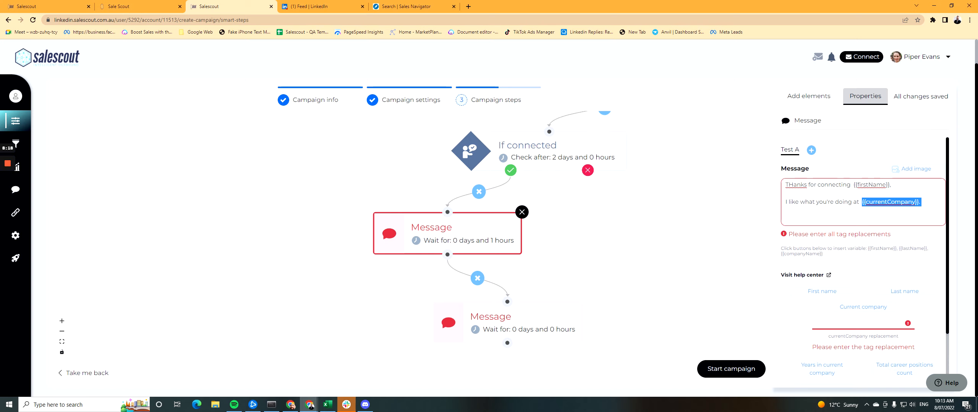
scroll(863, 248, "down", 2)
left_click(859, 258)
type("your companb")
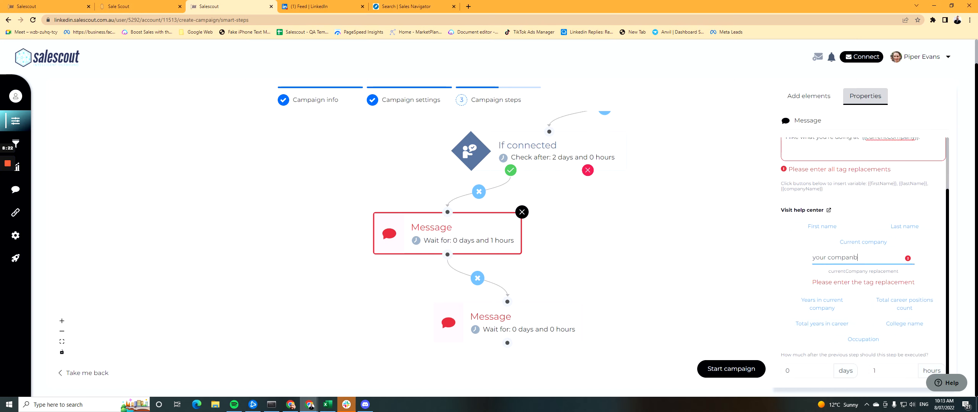
type("y")
key("Tab")
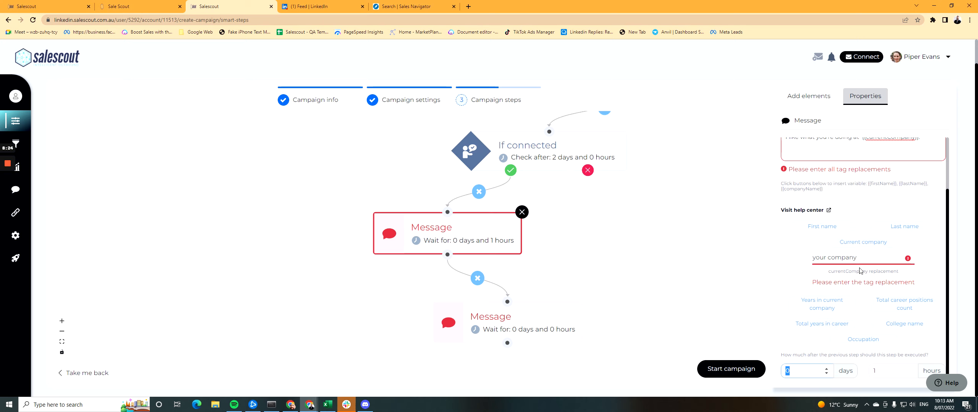
left_click(486, 323)
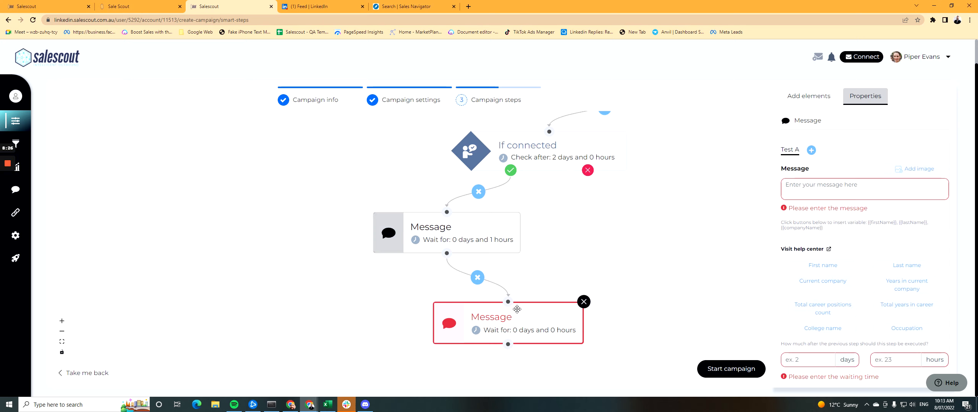
- Write the follow-up message 'Hey, did you see my last message?'
type("Hi")
type("ey")
type(", did you see my la")
type("st messa")
key("BackSpace")
key("BackSpace")
key("BackSpace")
type("ssage?")
key("Return")
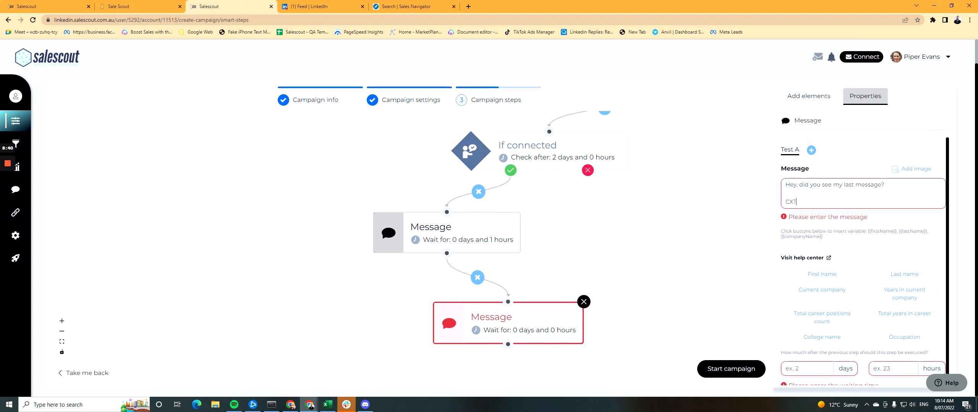
- Set the follow-up message's wait to 2 days
scroll(826, 363, "down", 1)
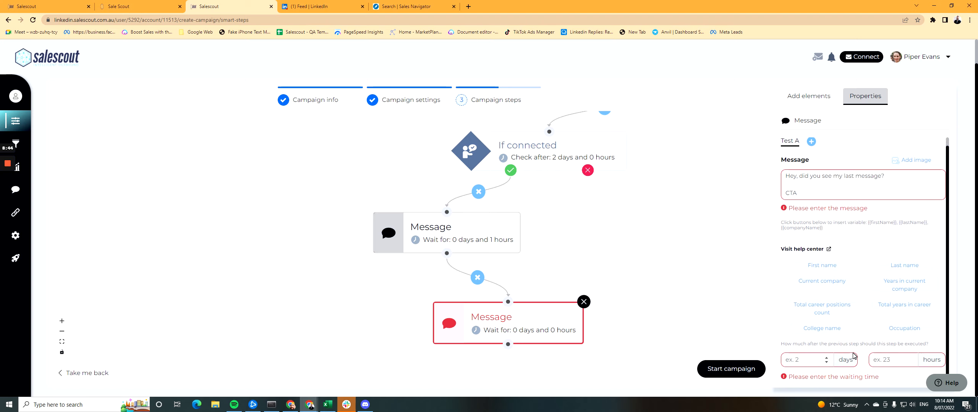
type("12")
key("ctrl+a")
type("2")
key("Tab")
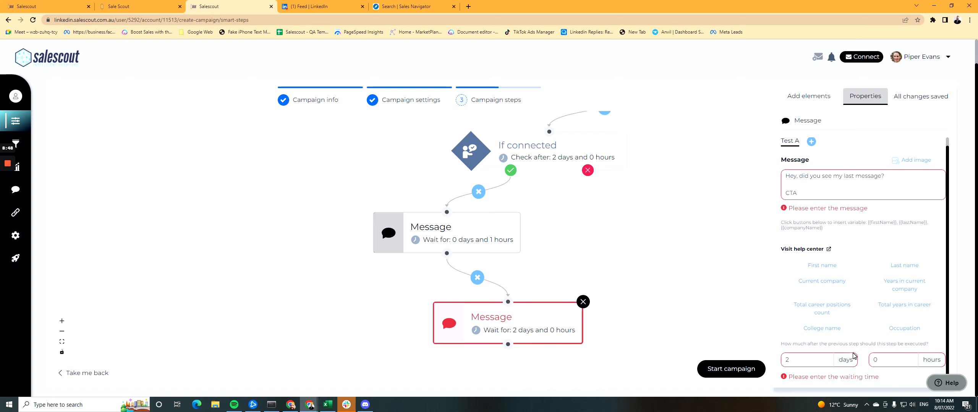
- Rearrange the two Message nodes neatly on the canvas
left_click_drag(544, 312, 394, 322)
left_click_drag(467, 234, 506, 245)
left_click(506, 245)
left_click_drag(557, 219, 590, 230)
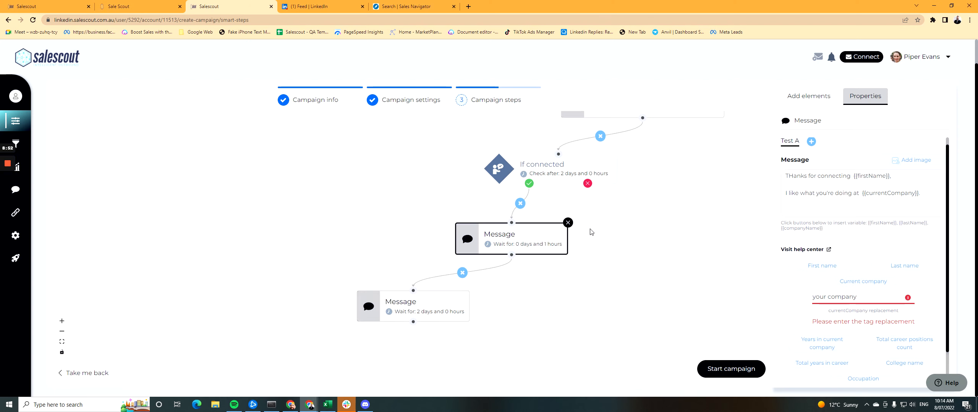
left_click_drag(655, 234, 616, 278)
left_click_drag(477, 278, 448, 270)
left_click_drag(408, 333, 385, 318)
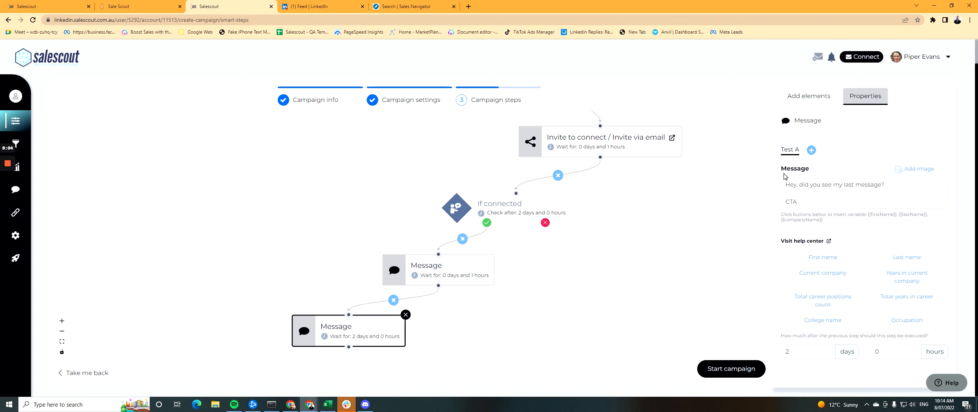
- Drag a Follow step onto the canvas from the Add elements list
left_click(801, 97)
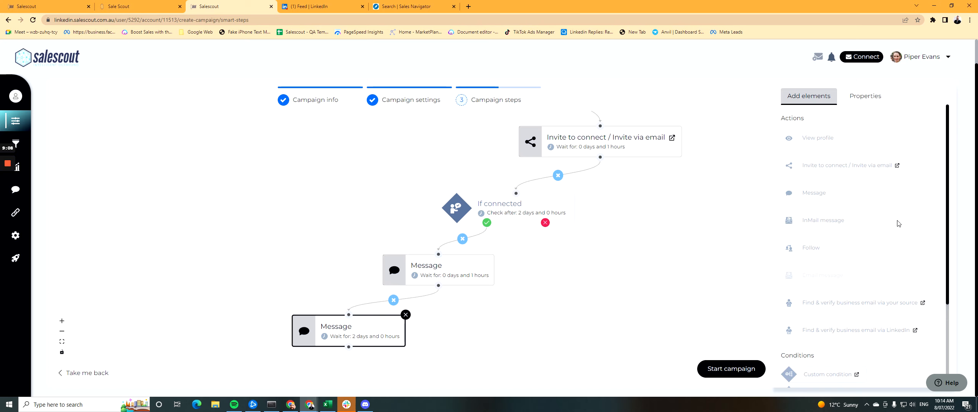
scroll(896, 222, "down", 3)
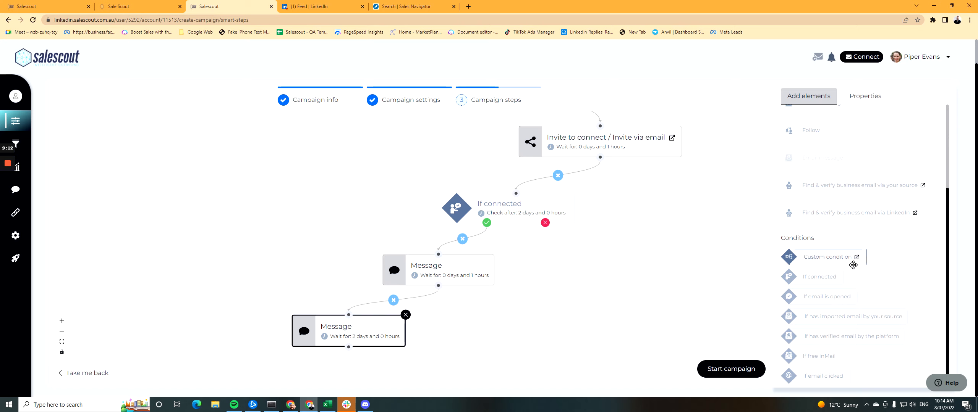
scroll(860, 263, "up", 3)
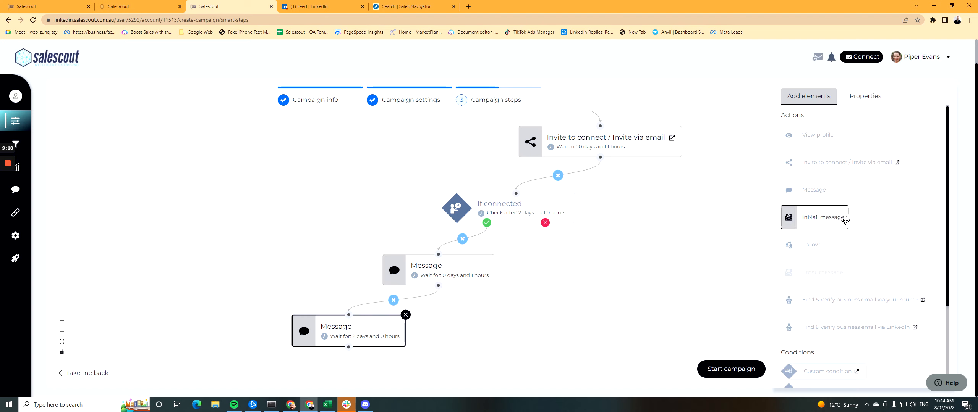
scroll(861, 213, "down", 2)
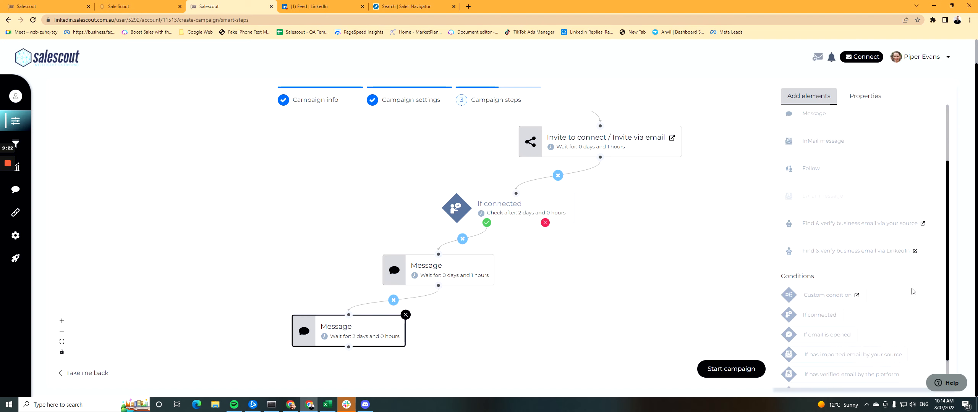
scroll(905, 299, "up", 2)
left_click_drag(802, 245, 650, 268)
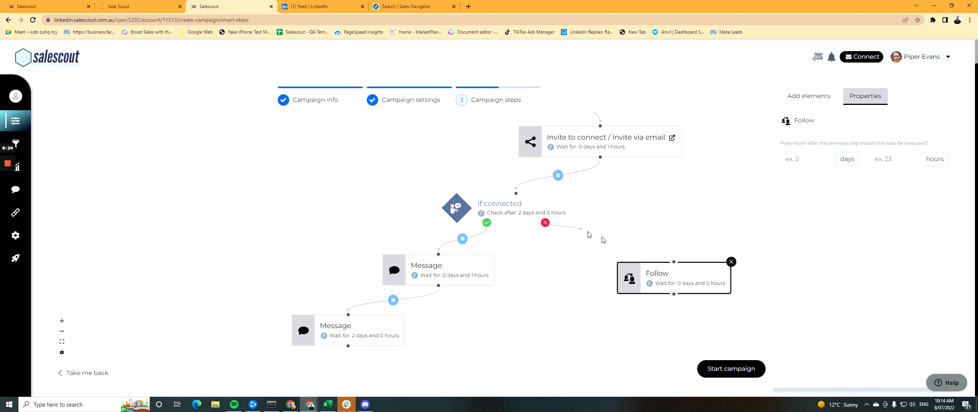
- Link If connected's red X branch to Follow and set its wait to 1 day
left_click_drag(545, 223, 642, 272)
left_click(806, 159)
type("1")
key("Tab")
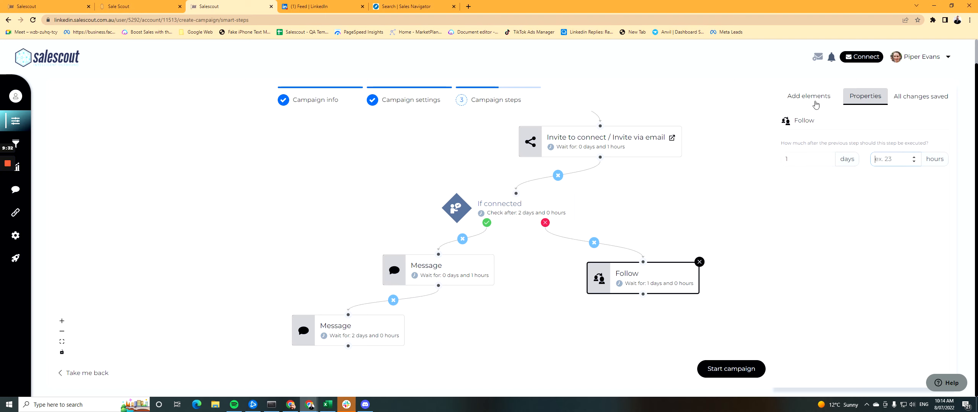
left_click(809, 97)
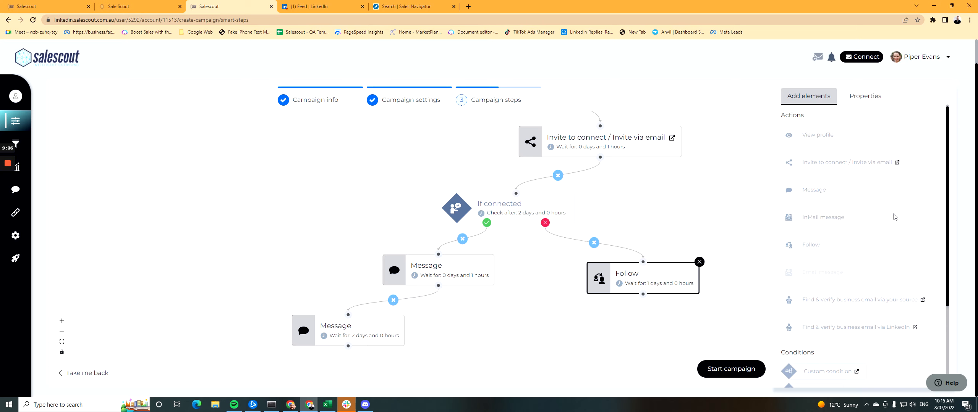
- Place If free inMail under Follow, linked, checking after 1 day and 0 hours
scroll(892, 208, "down", 3)
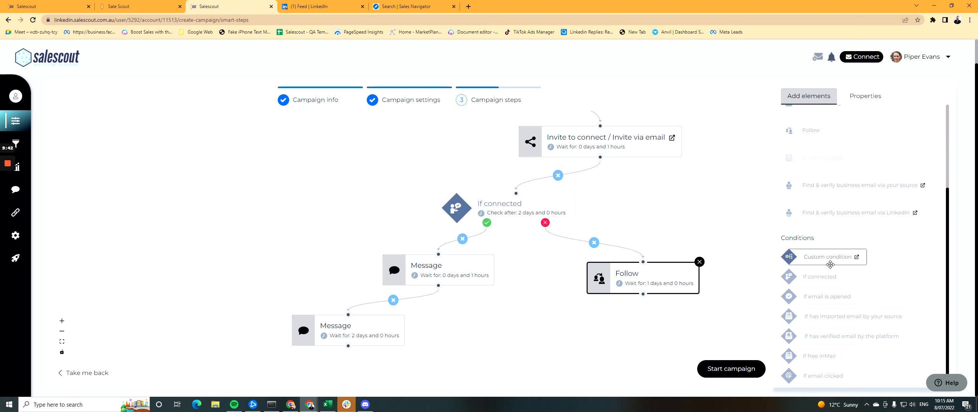
left_click_drag(818, 356, 683, 325)
left_click_drag(750, 328, 569, 333)
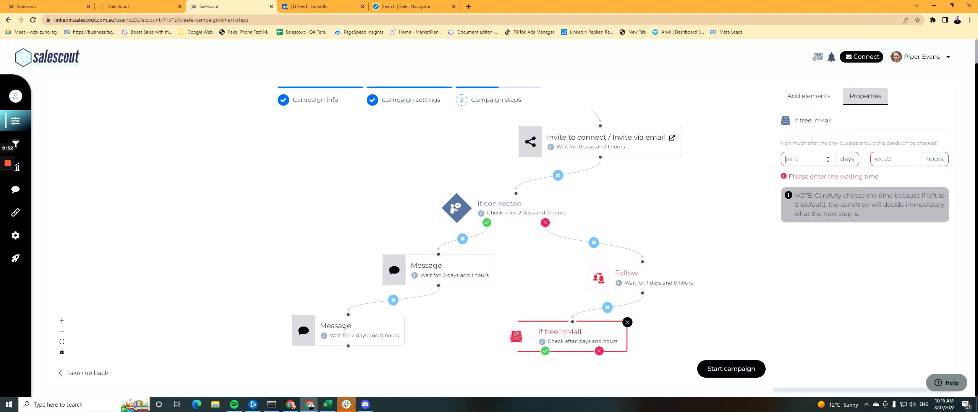
type("1")
type("0")
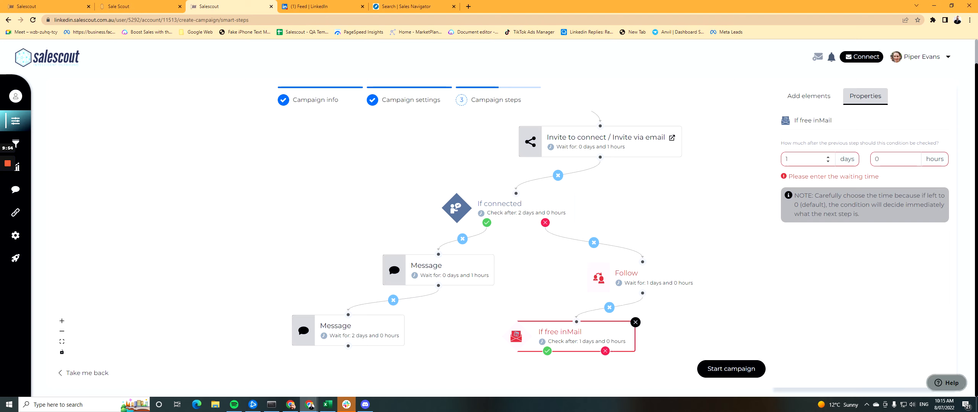
left_click(630, 275)
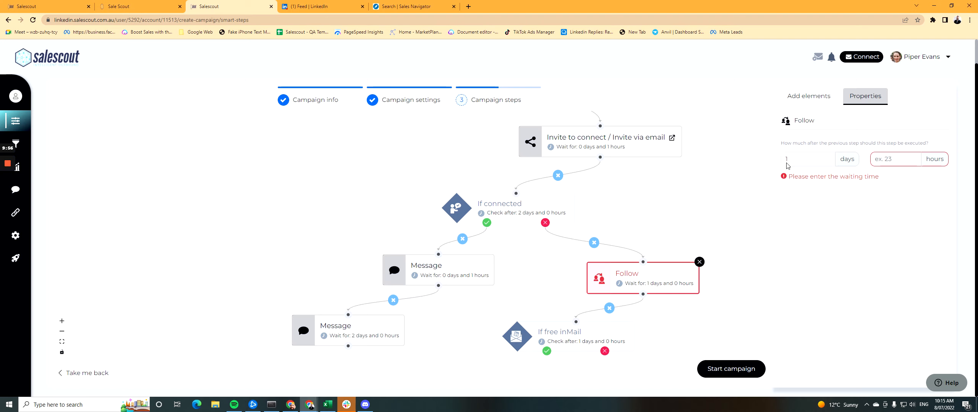
left_click(619, 332)
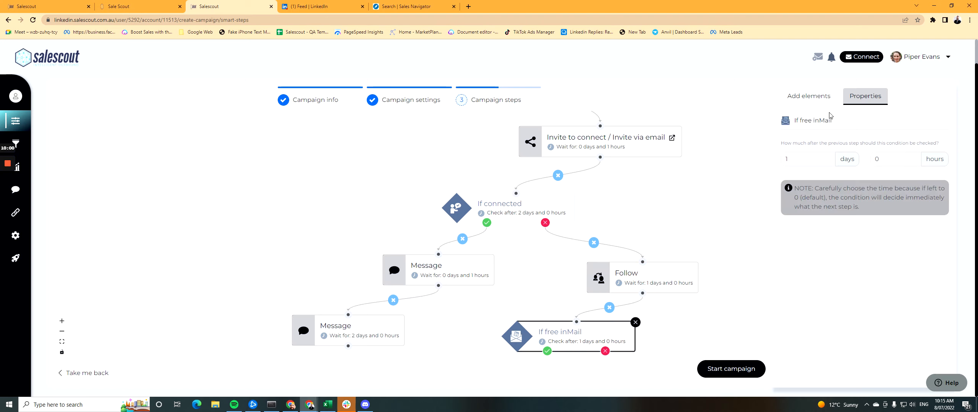
- Place an InMail message step below If free inMail and link it from the green check
scroll(718, 233, "down", 3)
left_click_drag(730, 242, 704, 147)
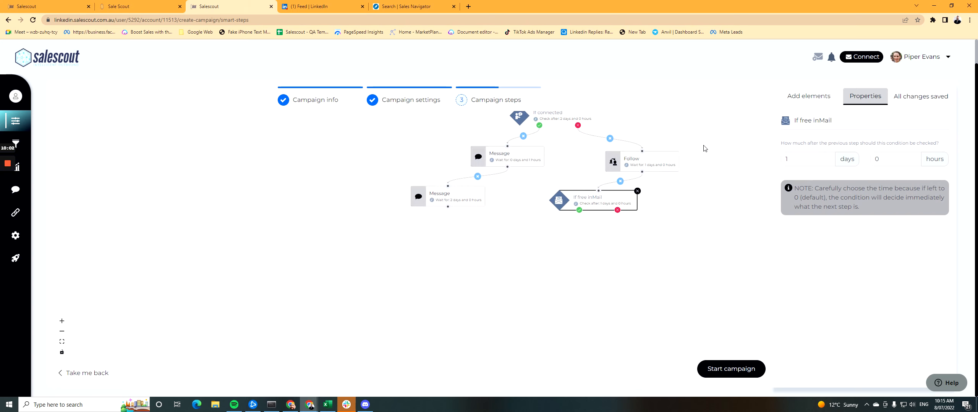
left_click_drag(682, 204, 692, 223)
left_click_drag(617, 218, 632, 243)
left_click(814, 96)
scroll(853, 251, "up", 5)
left_click_drag(846, 221, 634, 304)
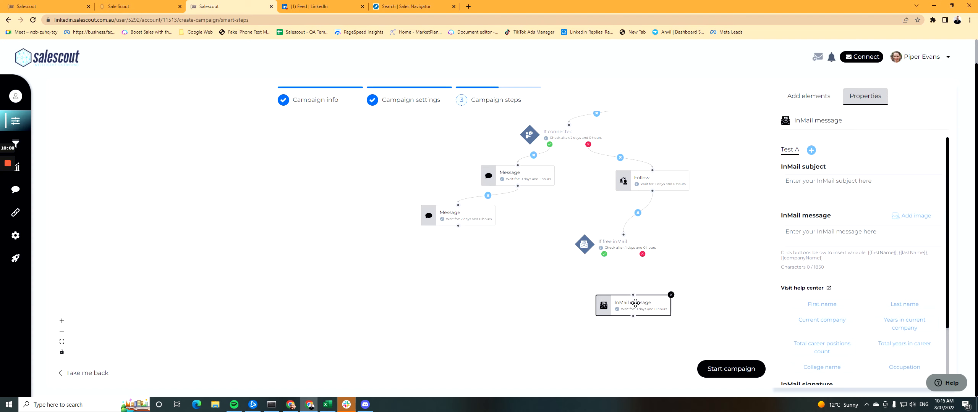
left_click_drag(604, 254, 633, 300)
left_click_drag(604, 254, 589, 299)
left_click_drag(604, 254, 589, 295)
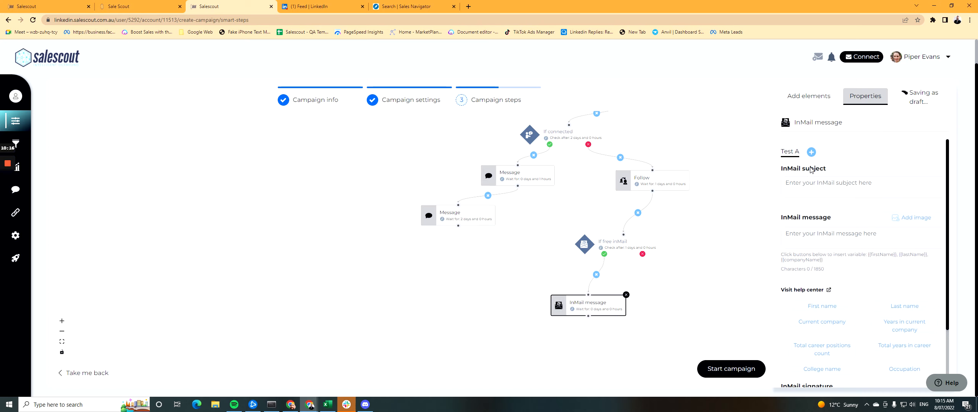
- Give the InMail subject 'Hey there' and a message pitching Marketing managers a chat next week
left_click(814, 183)
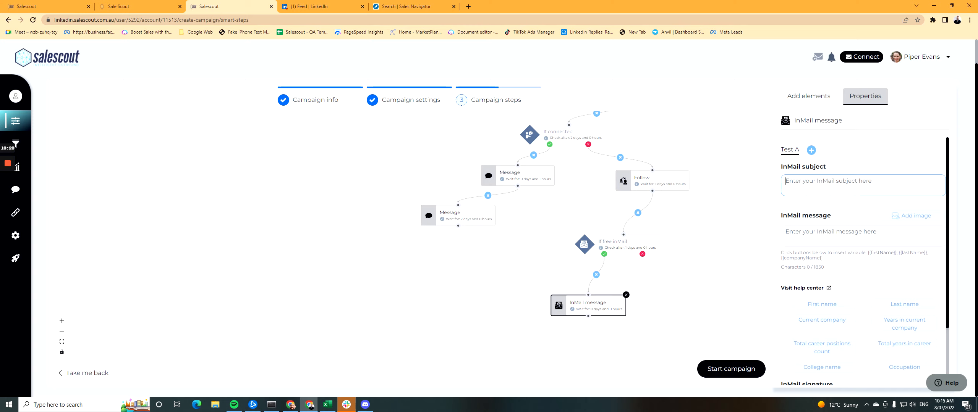
scroll(836, 245, "down", 2)
scroll(837, 244, "up", 2)
type("Hey")
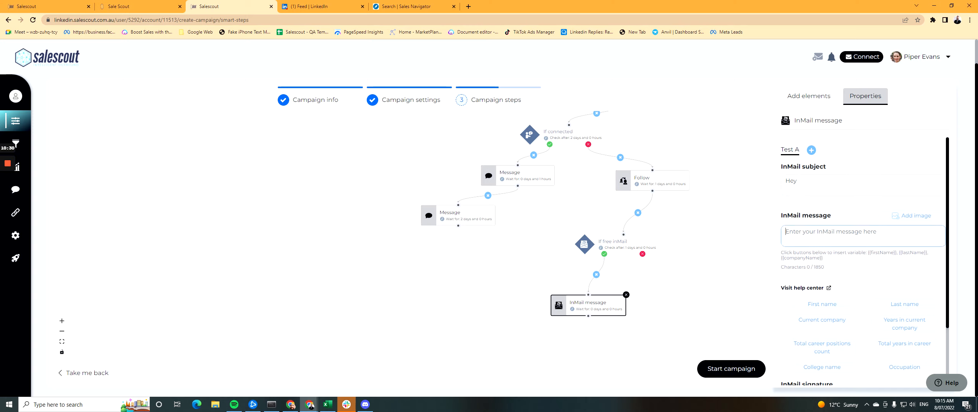
type(" t")
key("Tab")
key("Tab")
type("Marketing managet")
key("BackSpace")
type("rs")
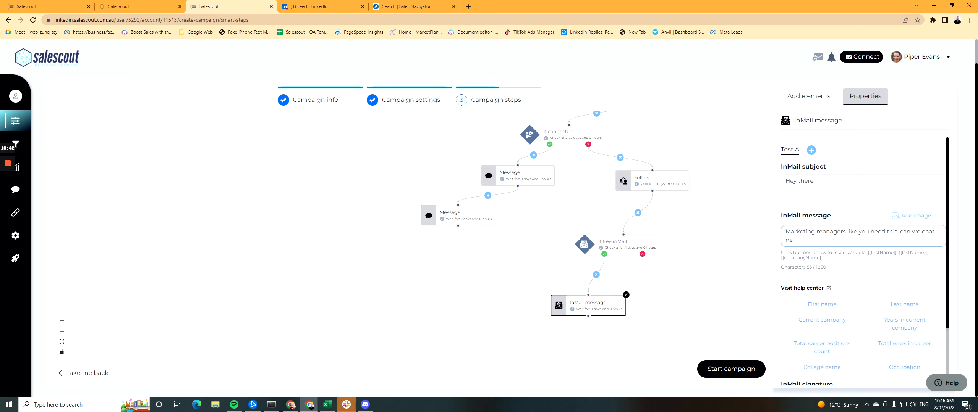
- Add a signature and set the InMail step's wait to 1 day 1 hour
left_click(827, 201)
scroll(827, 191, "down", 2)
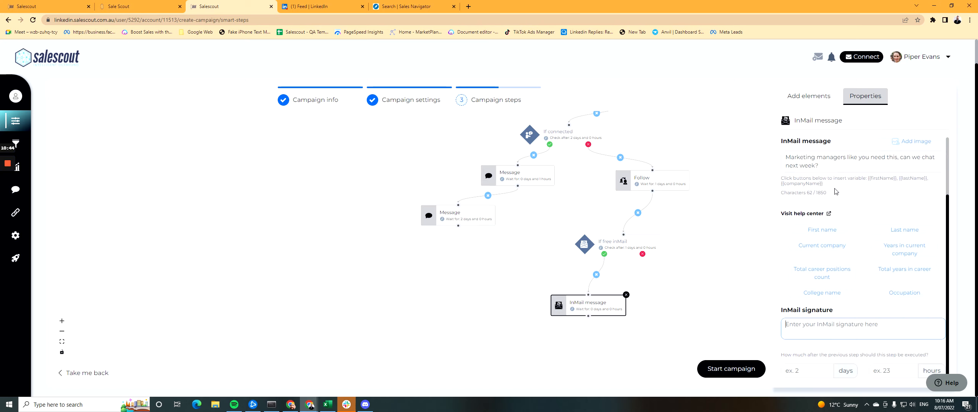
scroll(849, 200, "up", 2)
scroll(894, 222, "down", 2)
type("Piper Evans")
left_click(814, 369)
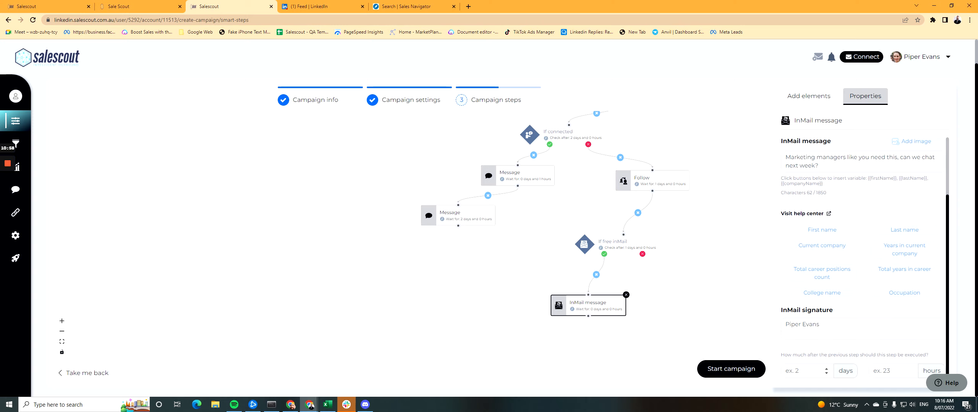
left_click(811, 370)
type("1")
key("Tab")
type("1")
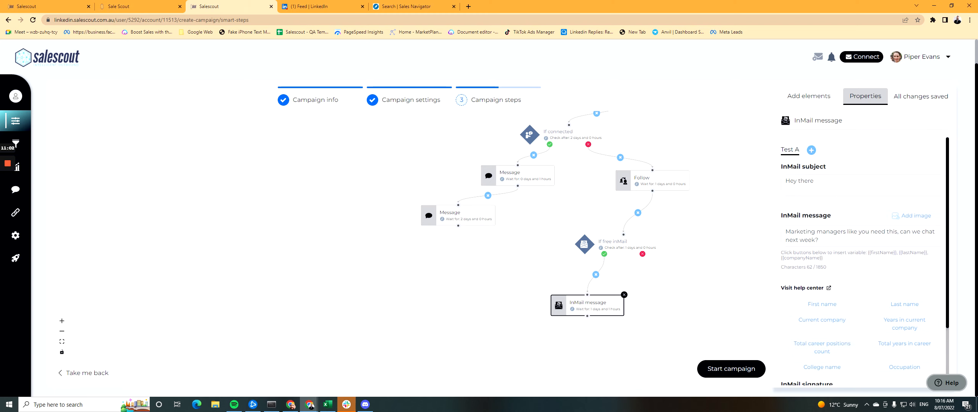
- Start and confirm the Marketing Managers in Australia campaign, then open Settings
scroll(551, 165, "up", 2)
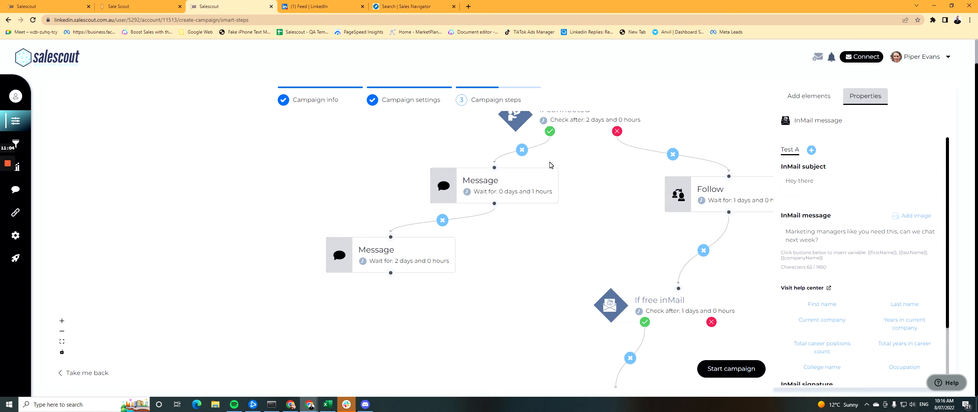
scroll(551, 165, "down", 4)
left_click_drag(653, 128, 628, 214)
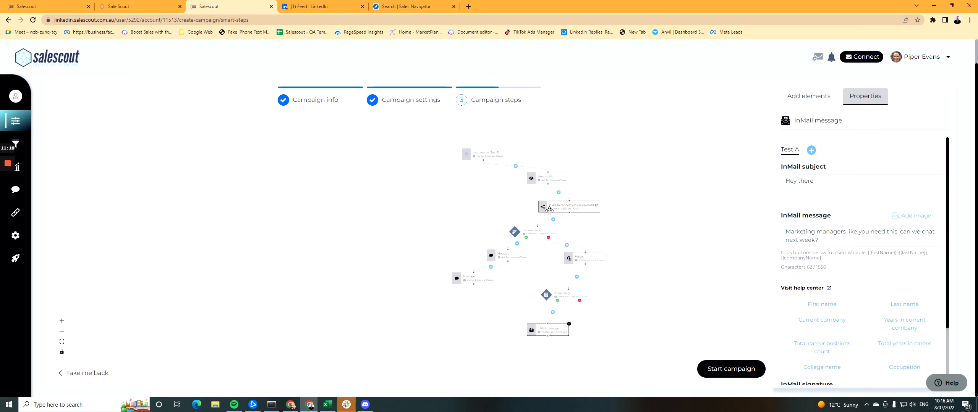
scroll(672, 197, "up", 1)
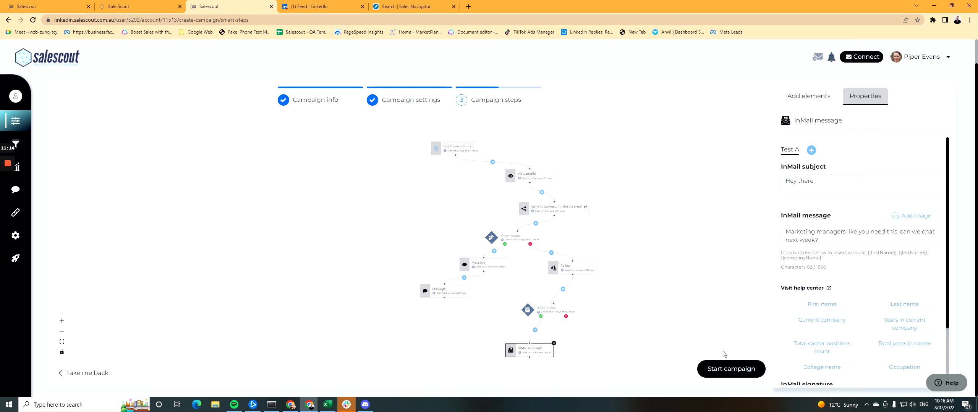
left_click(729, 371)
left_click(534, 126)
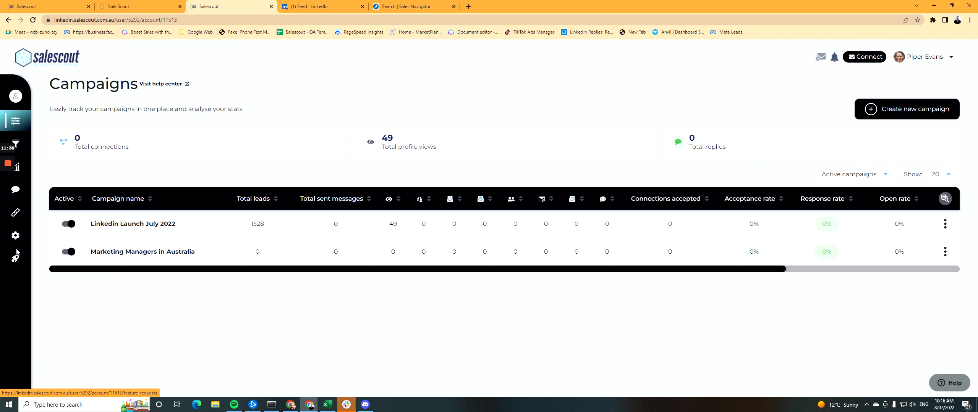
left_click_drag(581, 4, 657, 32)
left_click(430, 266)
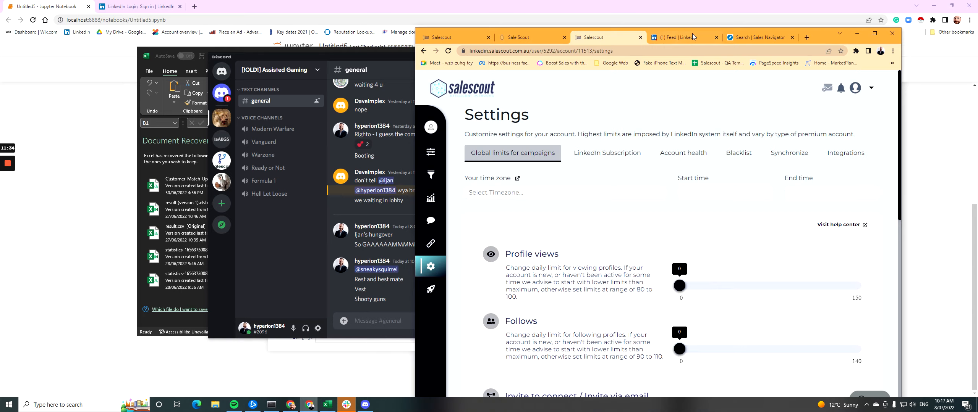
key("super+Up")
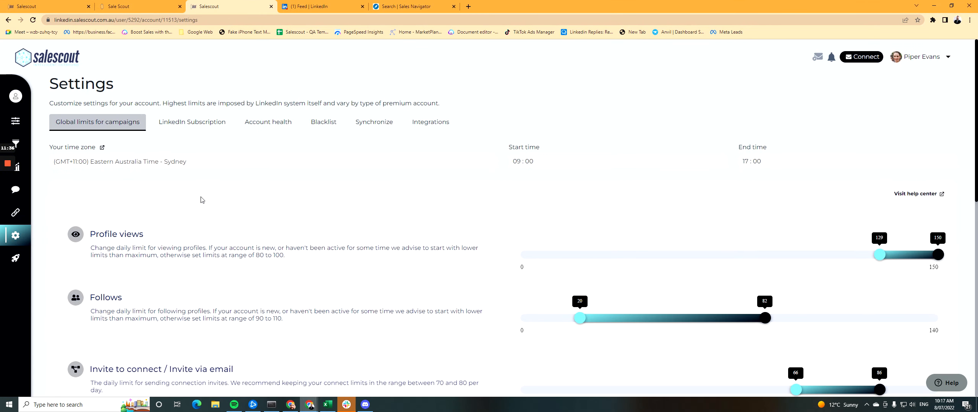
scroll(731, 212, "down", 2)
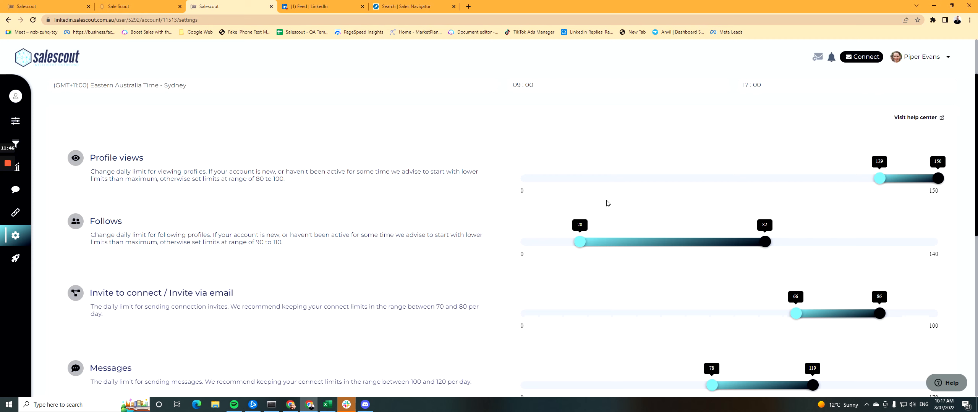
scroll(611, 208, "down", 3)
scroll(611, 209, "down", 1)
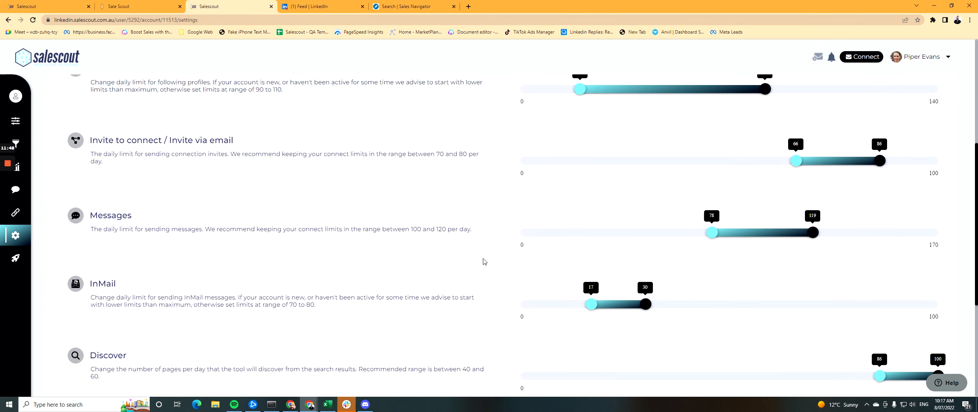
scroll(468, 263, "down", 2)
scroll(467, 263, "down", 3)
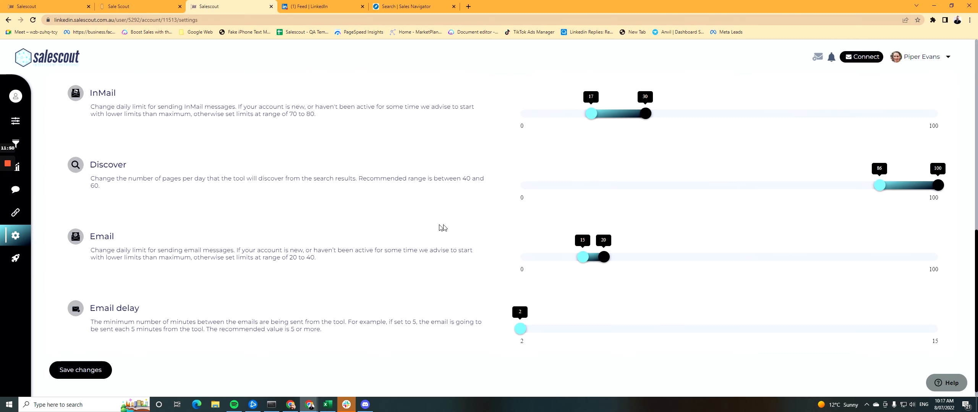
scroll(622, 240, "up", 4)
scroll(622, 240, "up", 2)
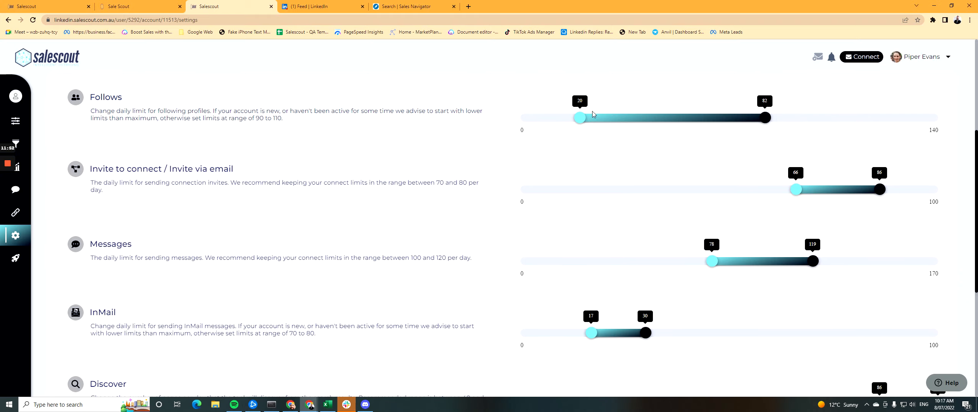
scroll(650, 189, "down", 3)
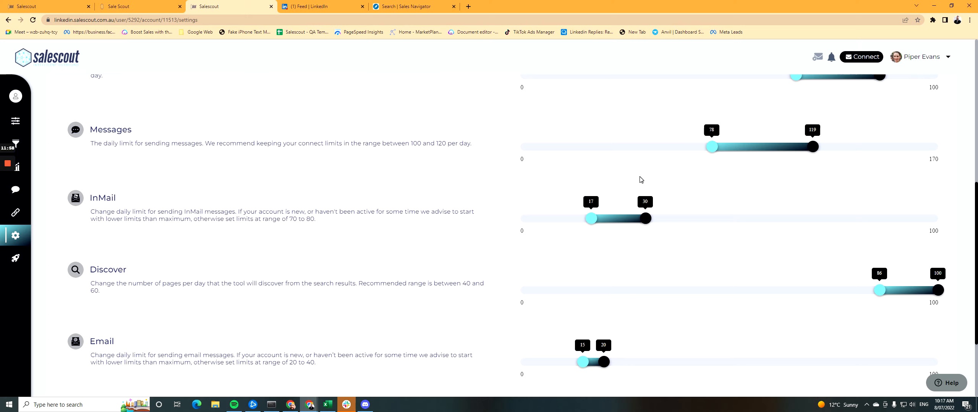
scroll(272, 191, "down", 3)
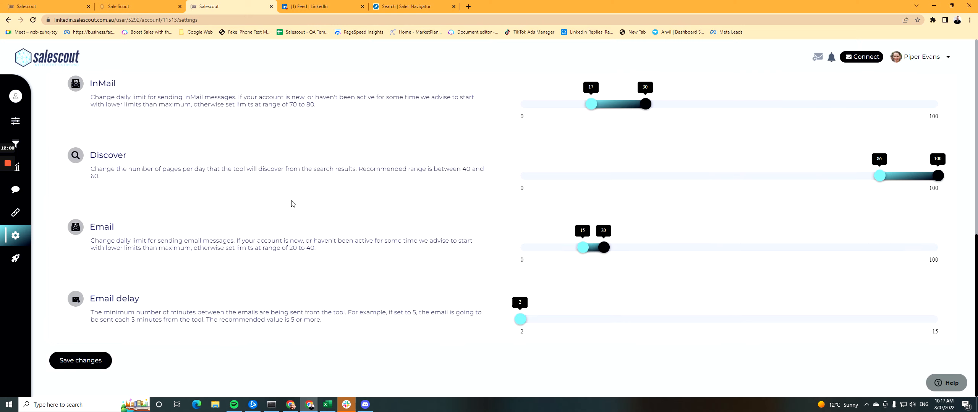
scroll(298, 204, "up", 11)
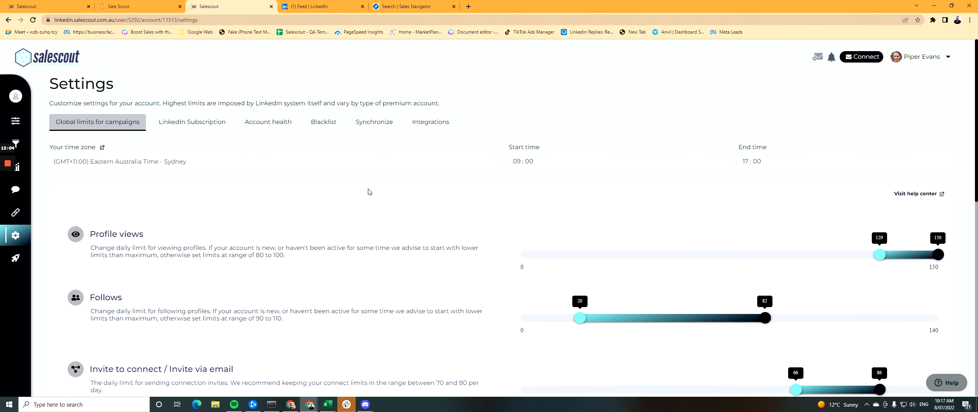
left_click(268, 123)
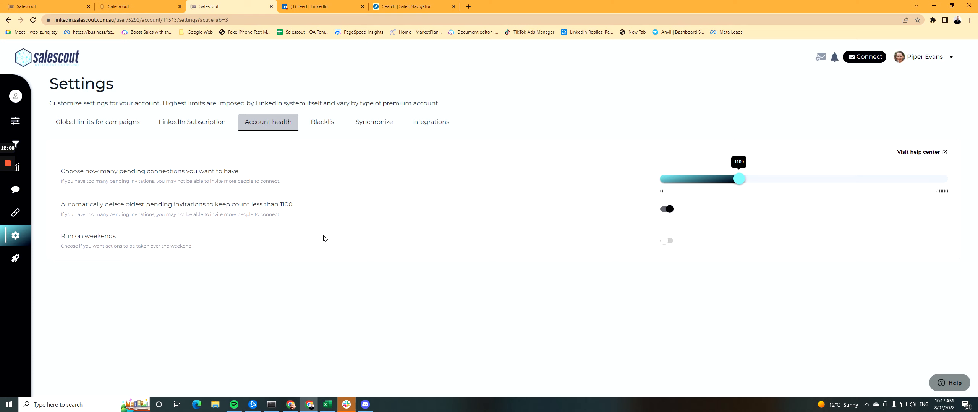
- Review Account health: 1100 pending connections, auto-delete old invitations on, Run on weekends off
left_click_drag(100, 176, 187, 173)
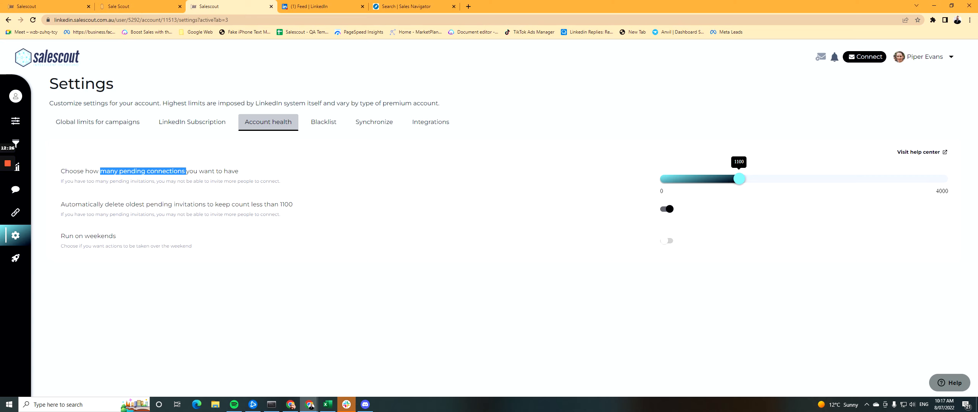
left_click_drag(69, 204, 226, 204)
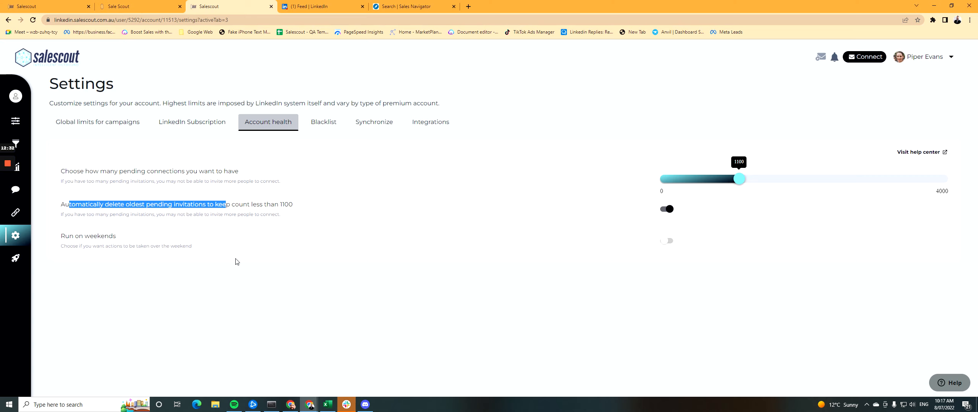
left_click_drag(83, 236, 135, 251)
left_click(451, 233)
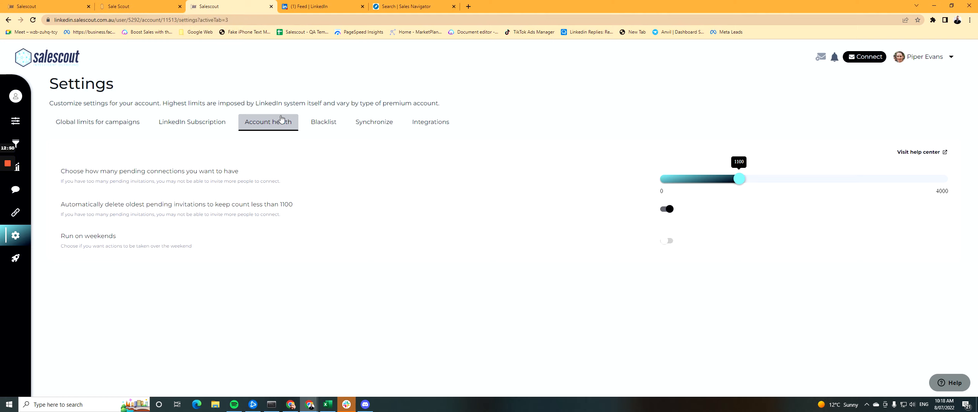
- Look over the Blacklist settings
left_click(328, 126)
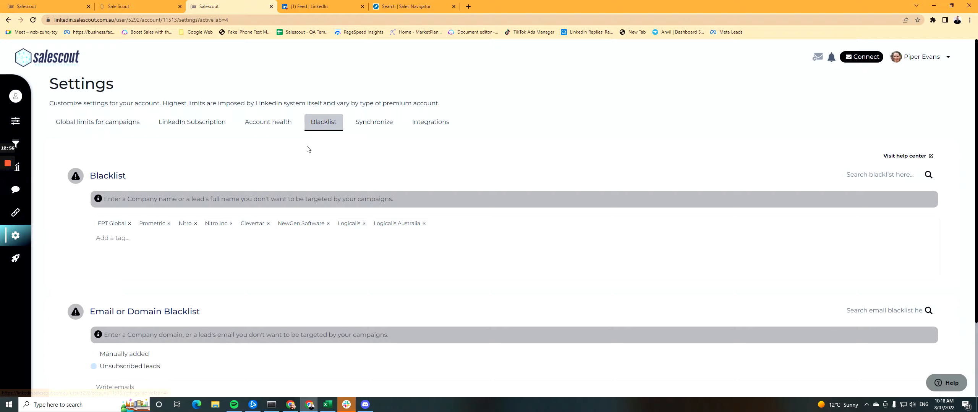
scroll(308, 179, "down", 3)
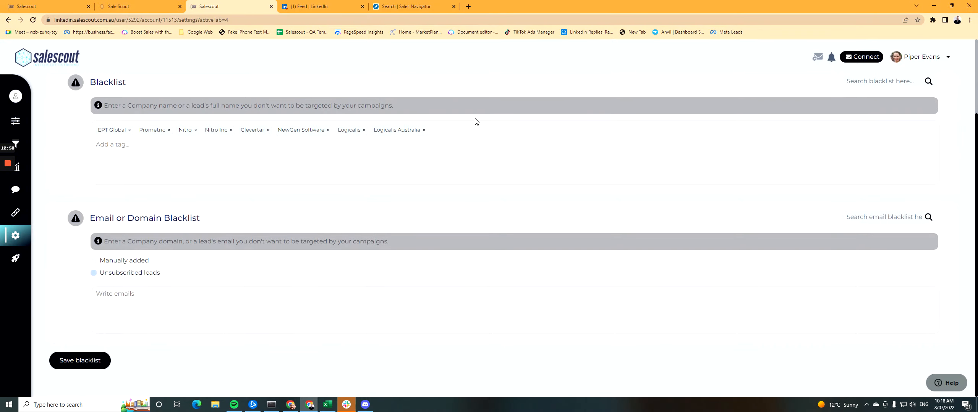
scroll(382, 205, "up", 3)
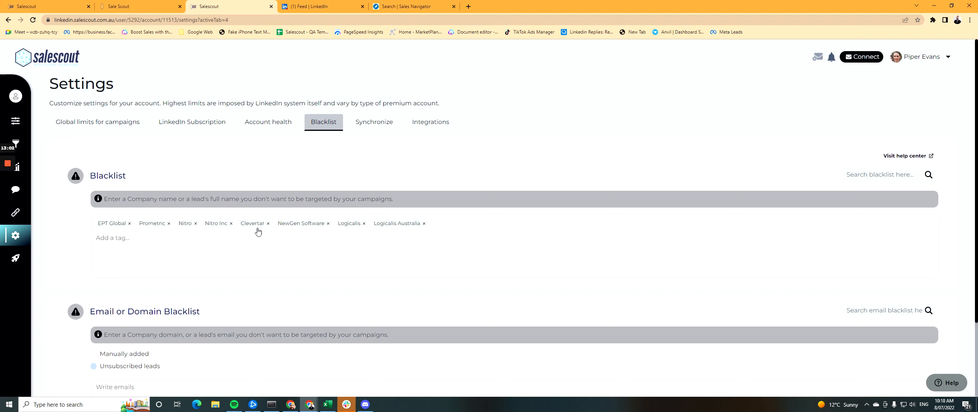
- Review Integrations: Gmail, Outlook and SMTP not connected, LinkedIn account connected
left_click(105, 123)
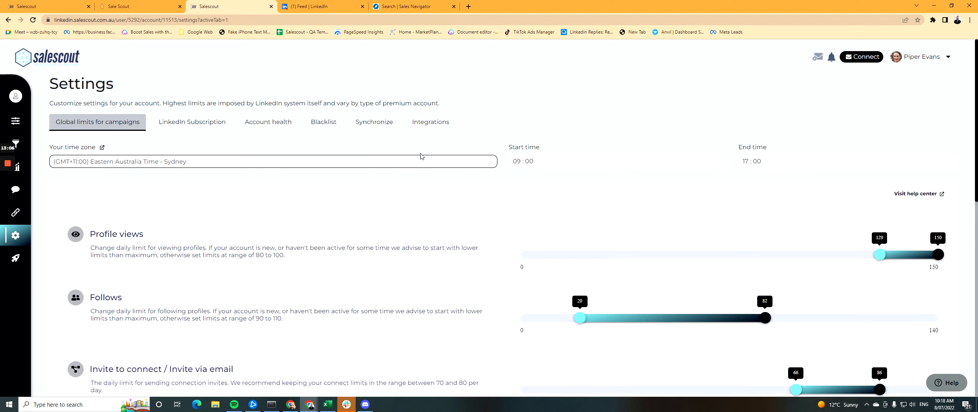
left_click(416, 129)
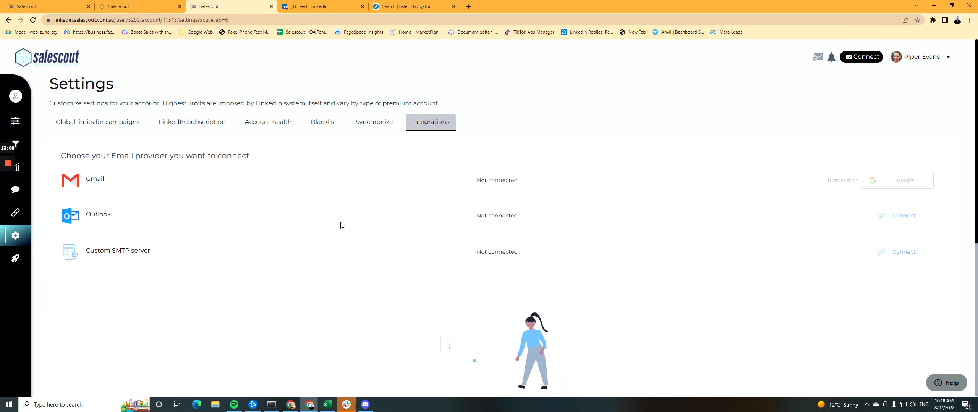
scroll(342, 224, "down", 6)
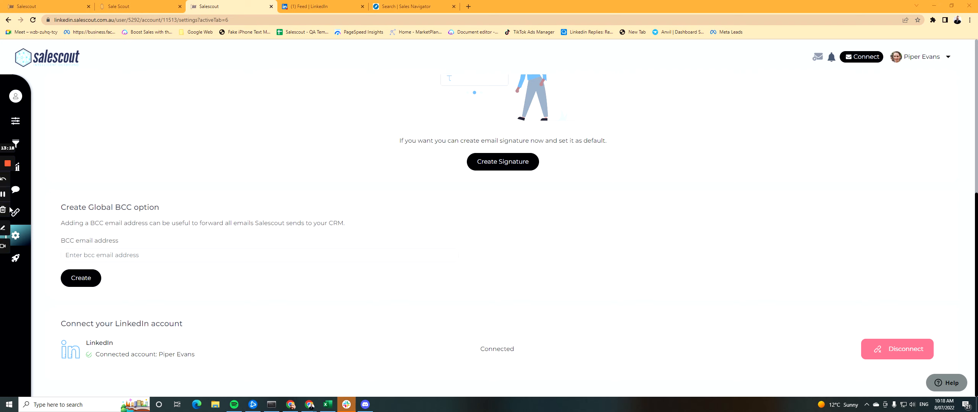
left_click_drag(508, 5, 588, 30)
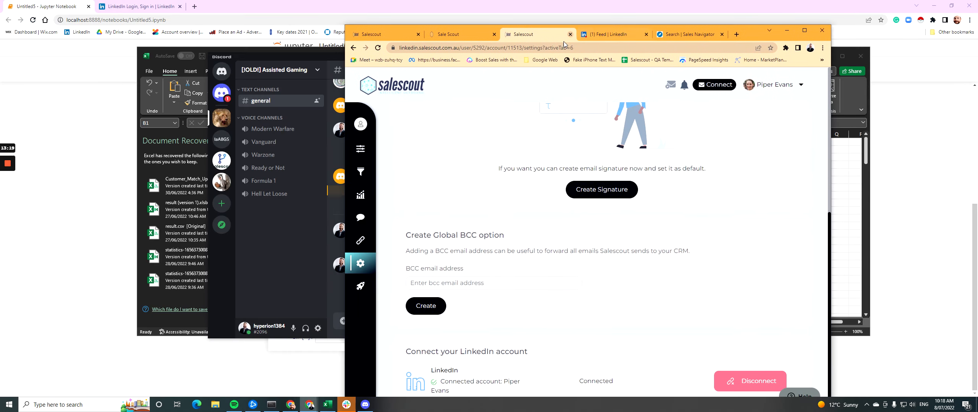
- Open Webhooks, start a new webhook setup and cancel it without creating one
left_click(358, 243)
left_click(772, 142)
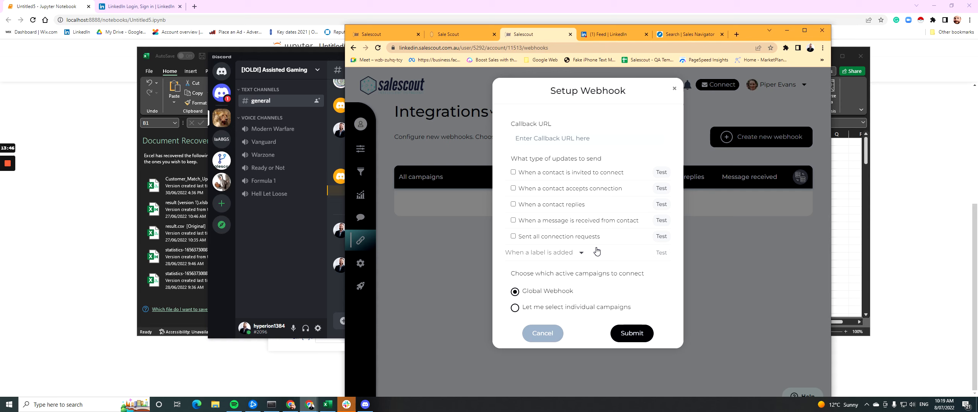
left_click(545, 334)
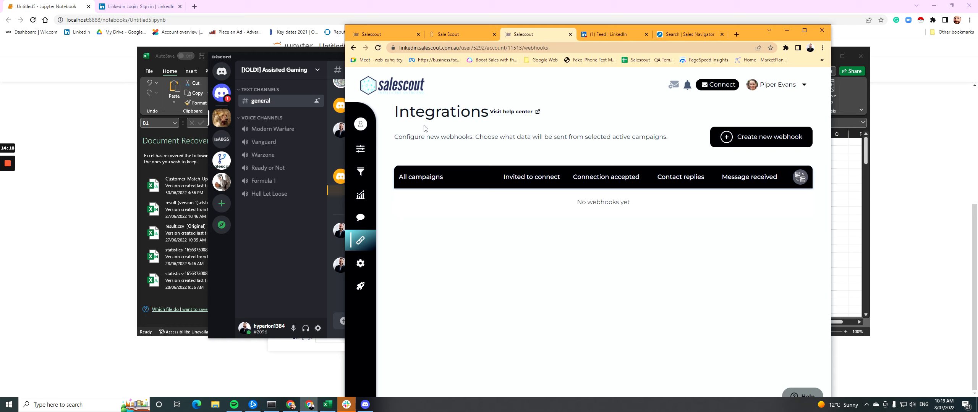
left_click(394, 87)
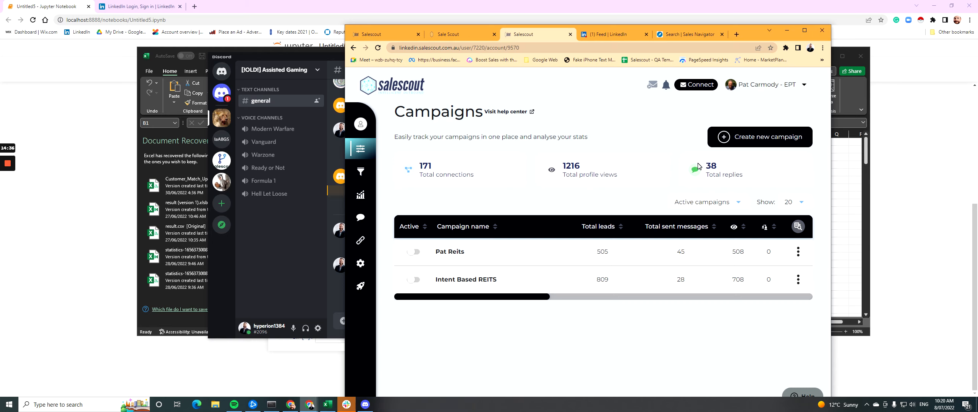
- Open the EPT Global account's chat inbox
left_click(361, 219)
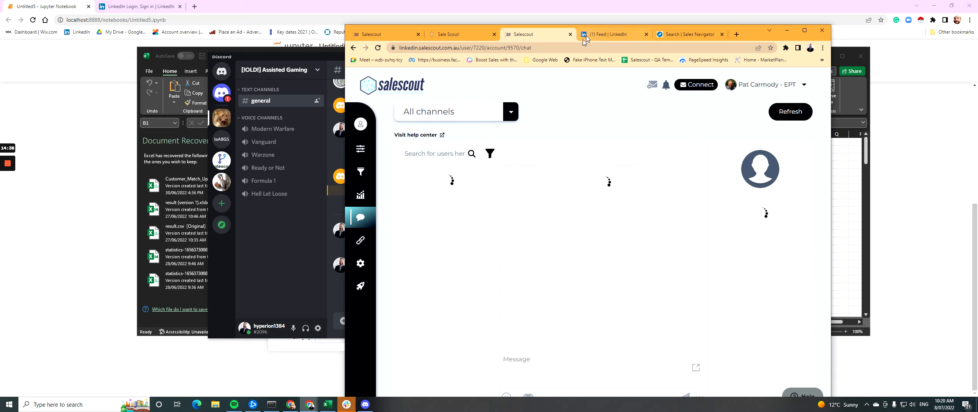
- Filter the inbox to Positive conversations and open the lead's 'Yes, absolutely' thread
left_click(490, 154)
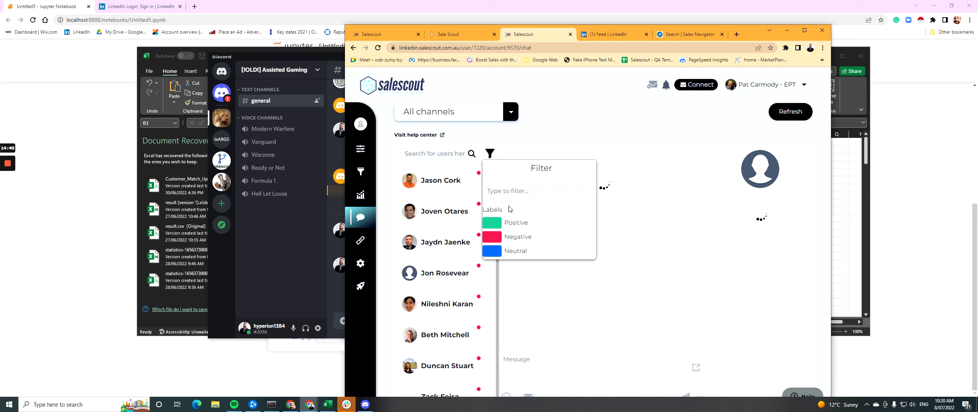
left_click(515, 223)
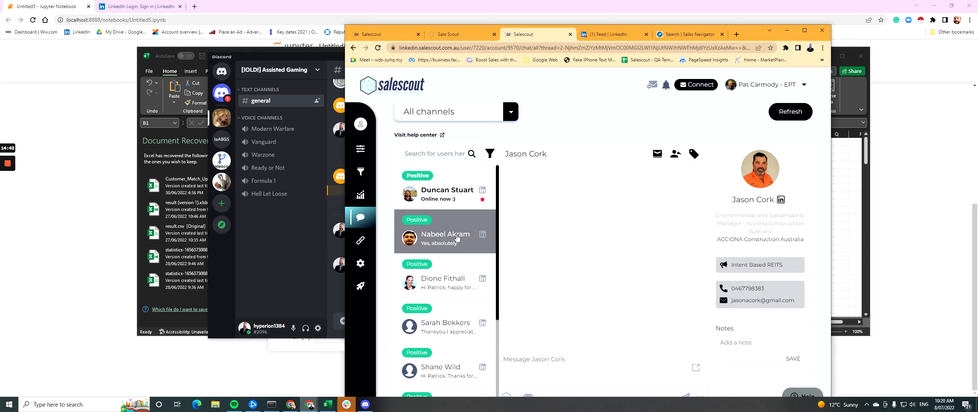
scroll(466, 229, "down", 3)
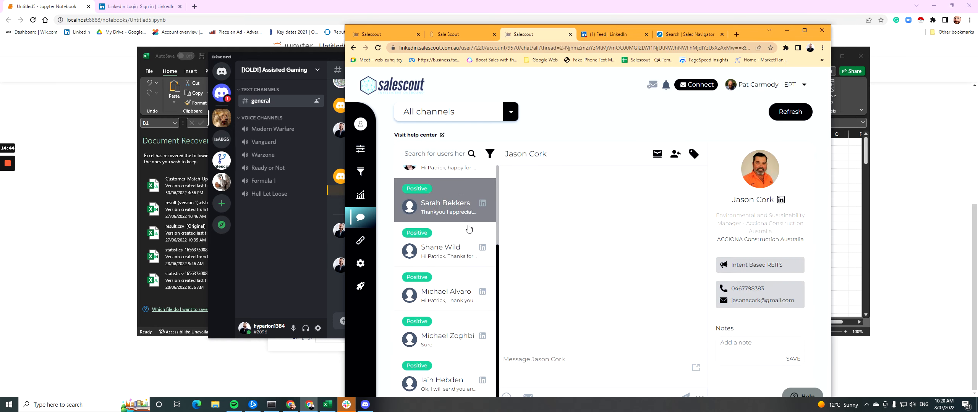
scroll(473, 336, "up", 3)
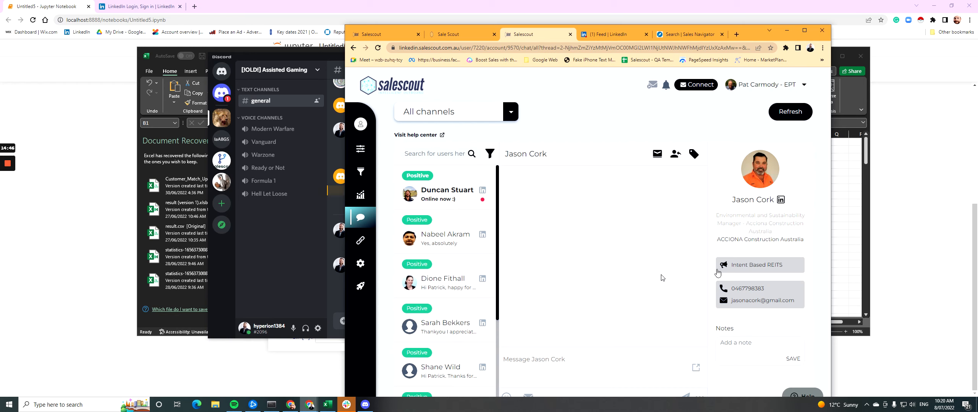
left_click(464, 235)
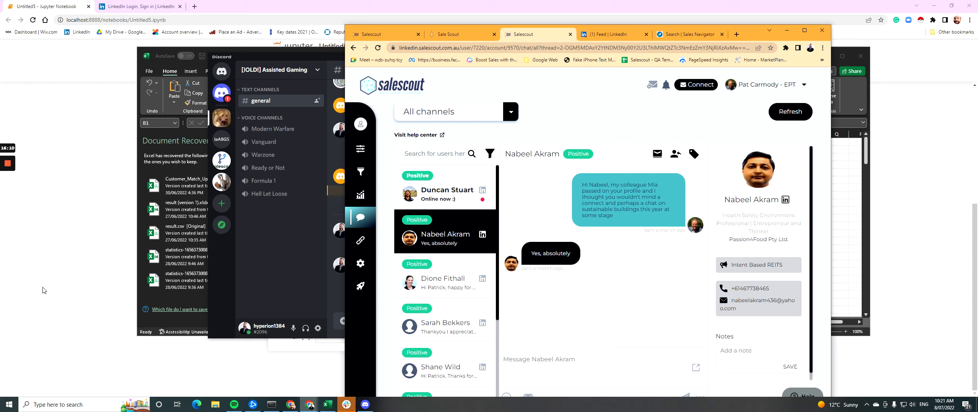
mouse_move(7, 168)
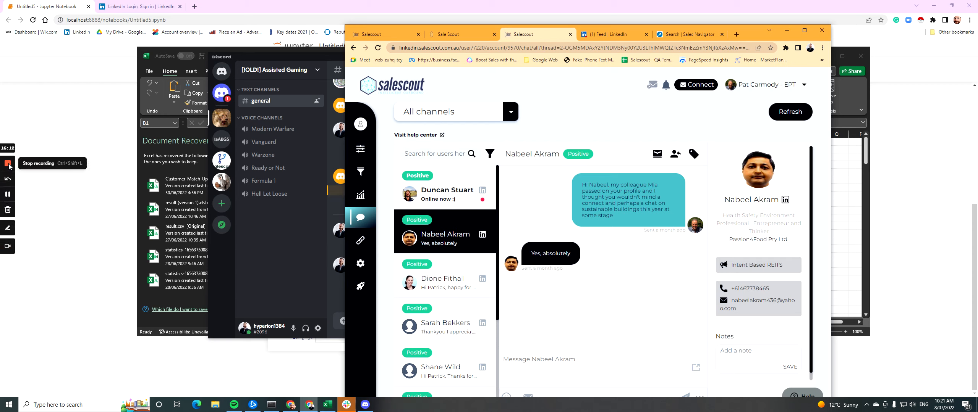